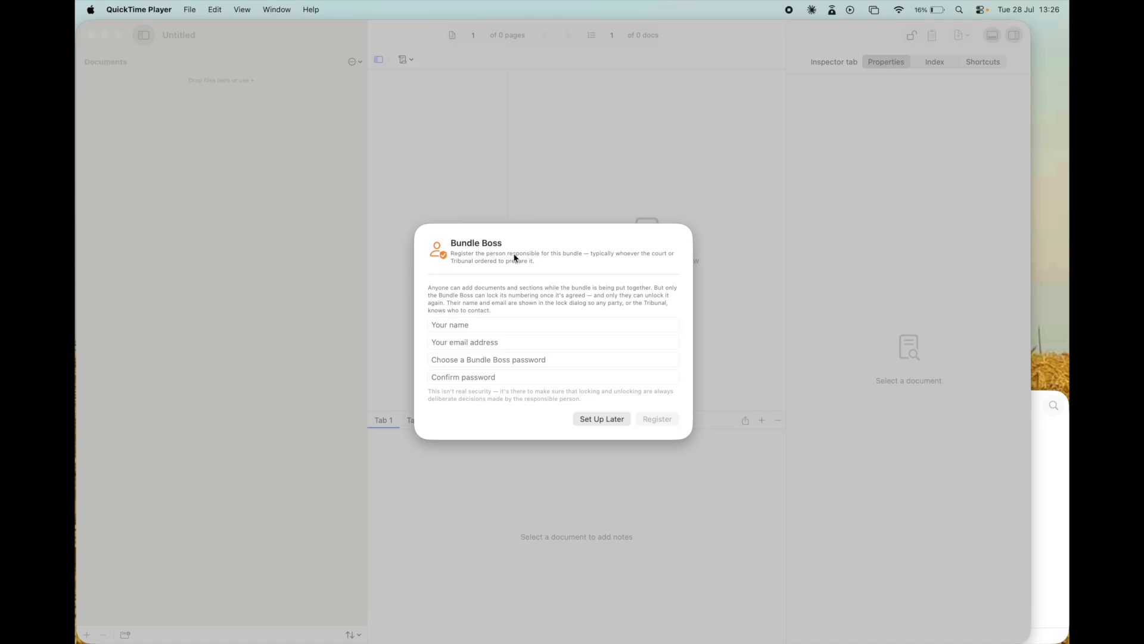
- Postpone the Bundle Boss registration for the new bundle
click(602, 424)
click(602, 423)
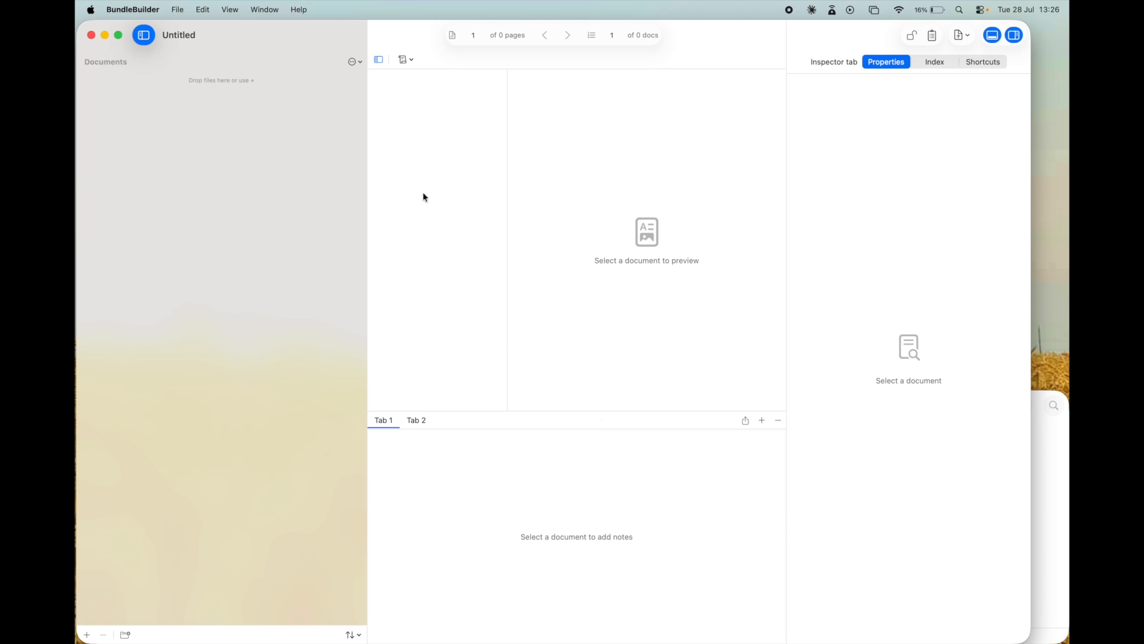
- Read through the BundleBuilder help guide from the overview to the keyboard shortcuts, return to its start and close it
click(300, 10)
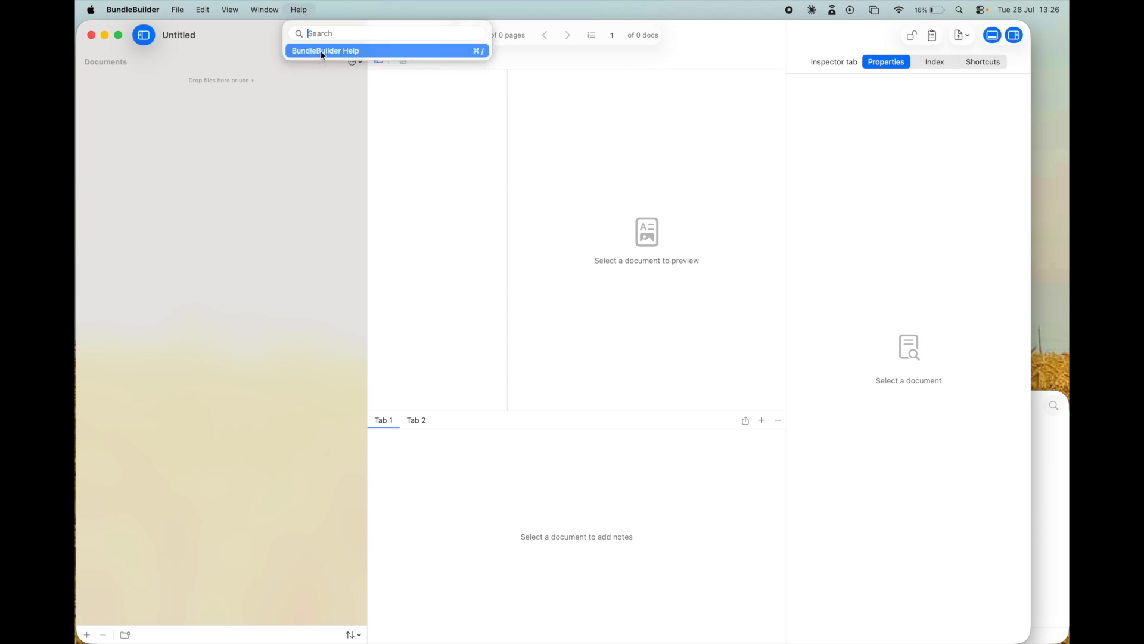
click(323, 54)
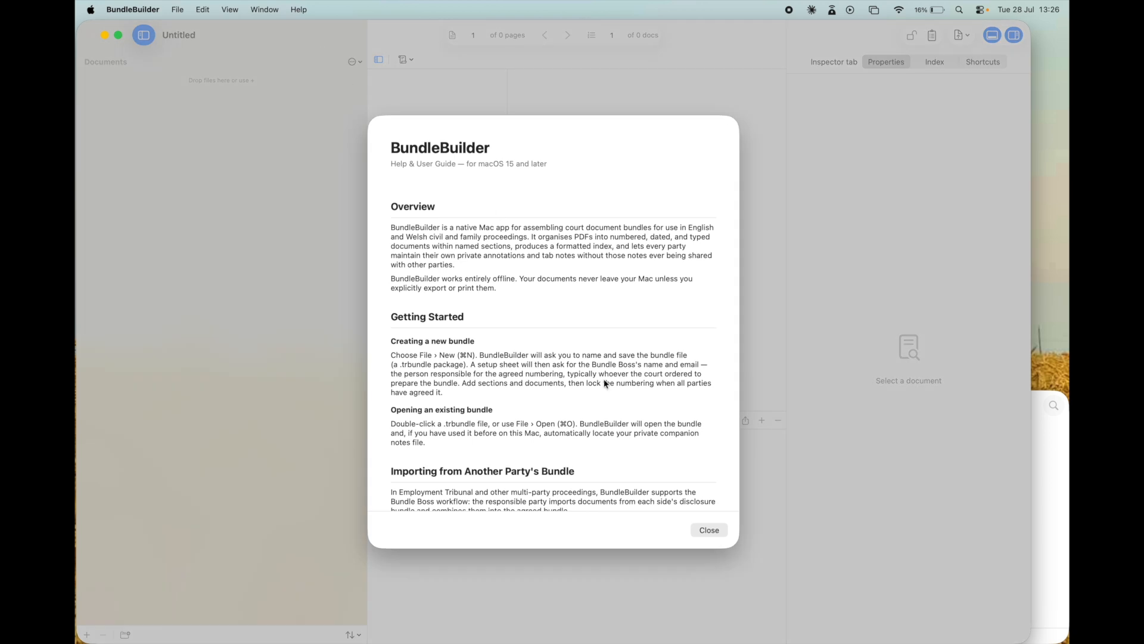
scroll(606, 384, down, 10)
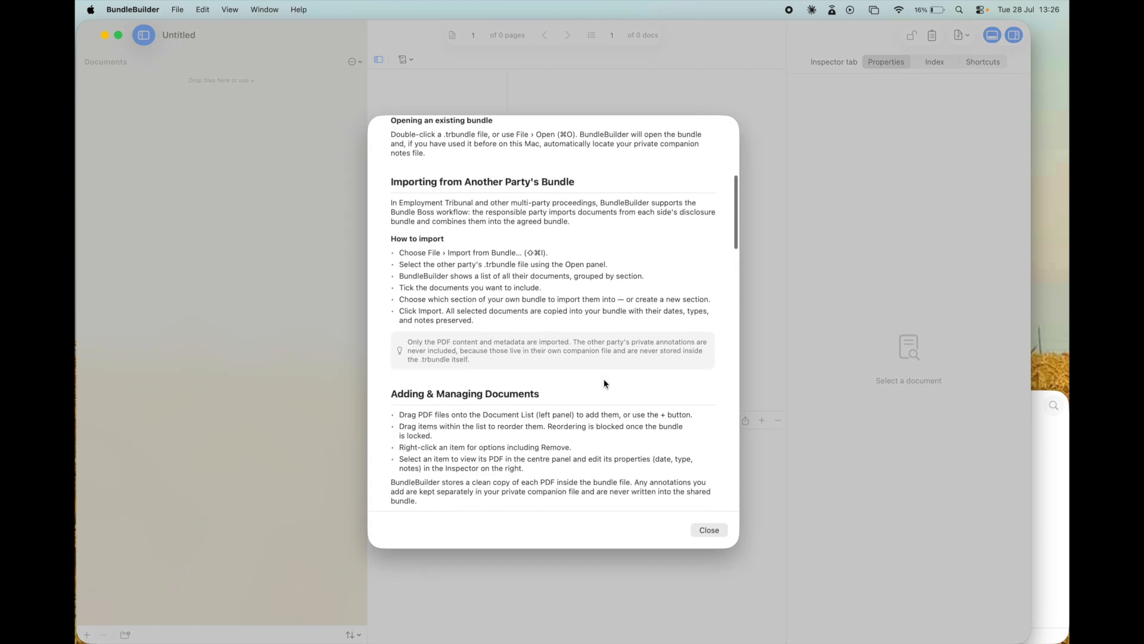
scroll(606, 385, down, 6)
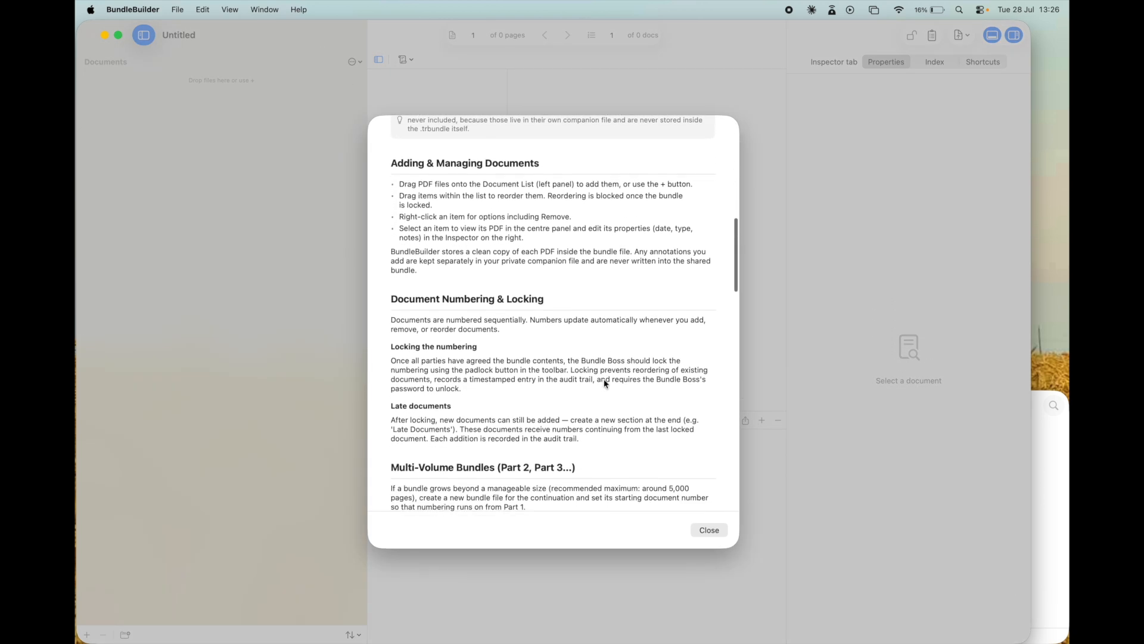
scroll(606, 385, down, 7)
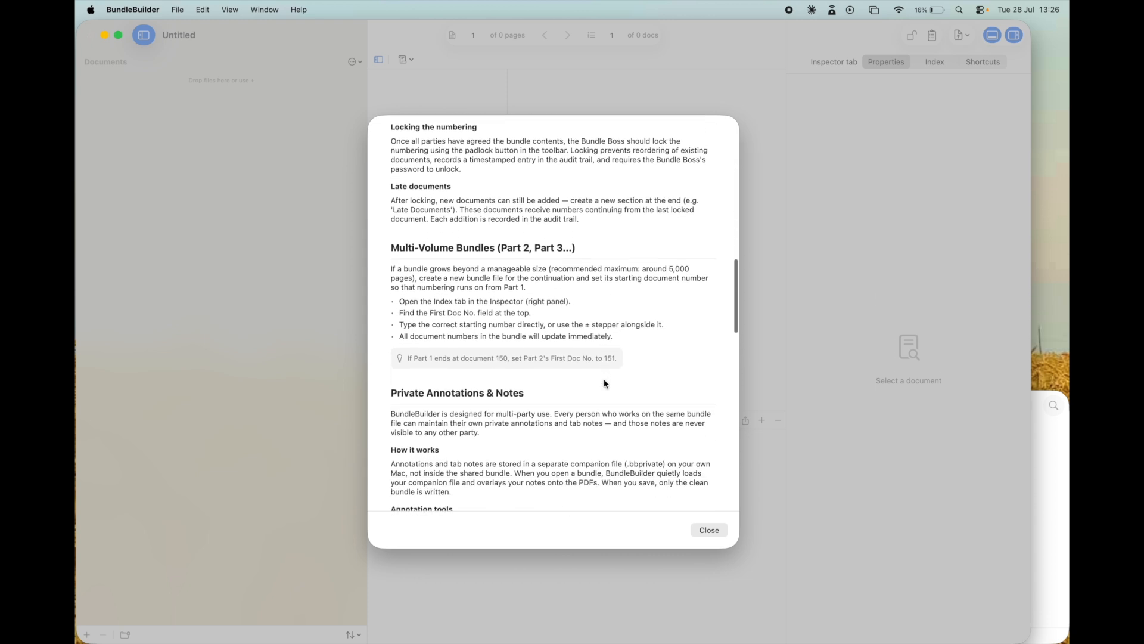
scroll(607, 384, down, 9)
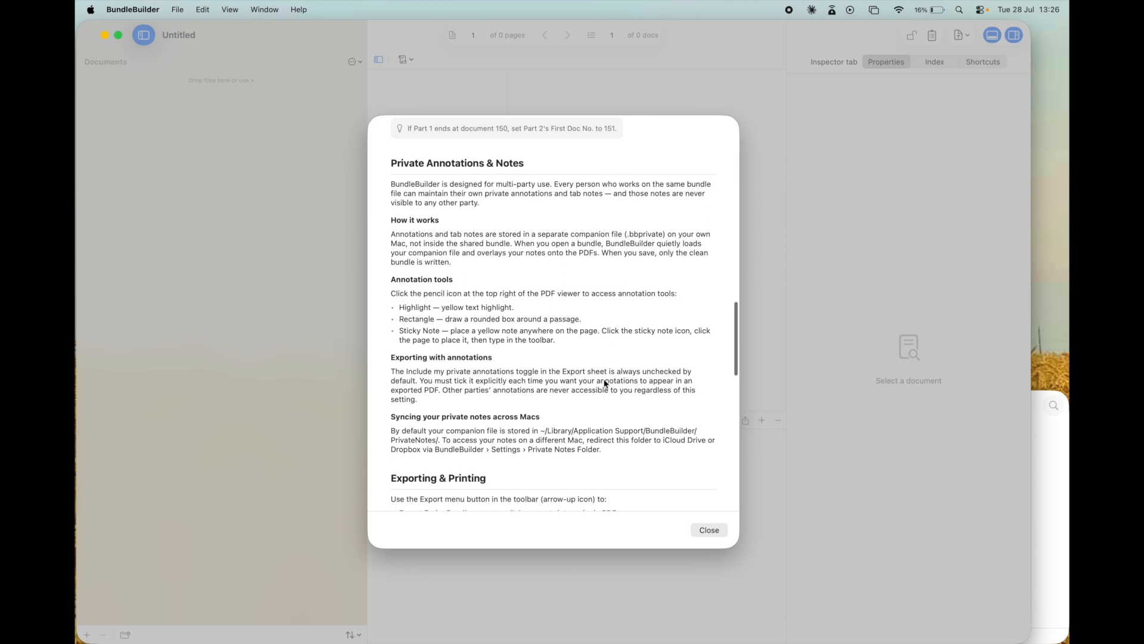
scroll(606, 384, down, 11)
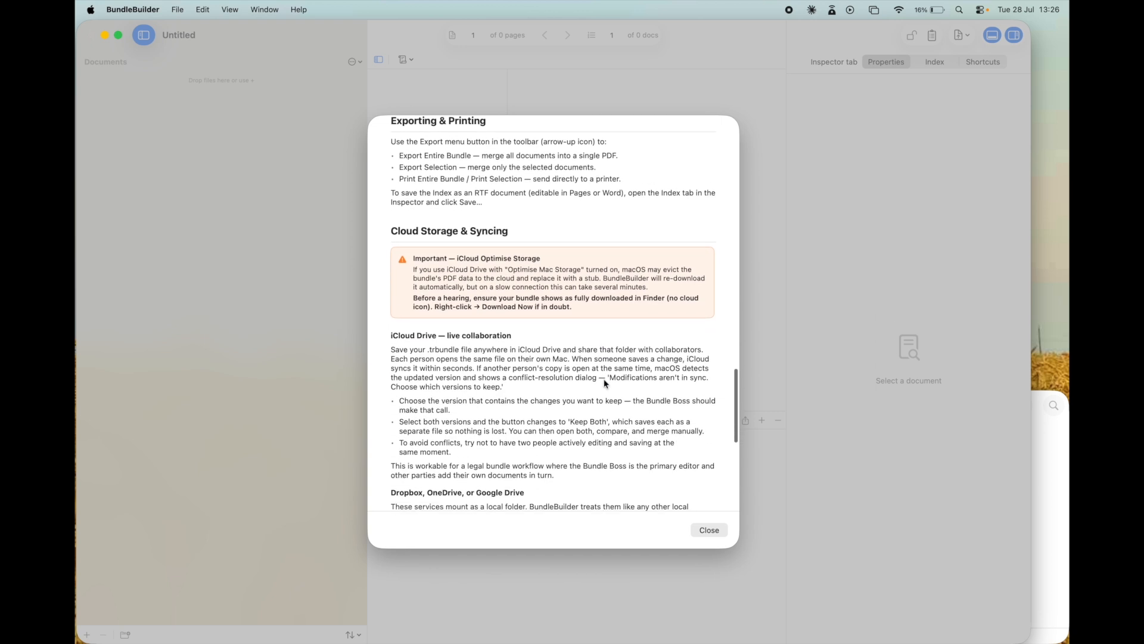
scroll(606, 384, down, 8)
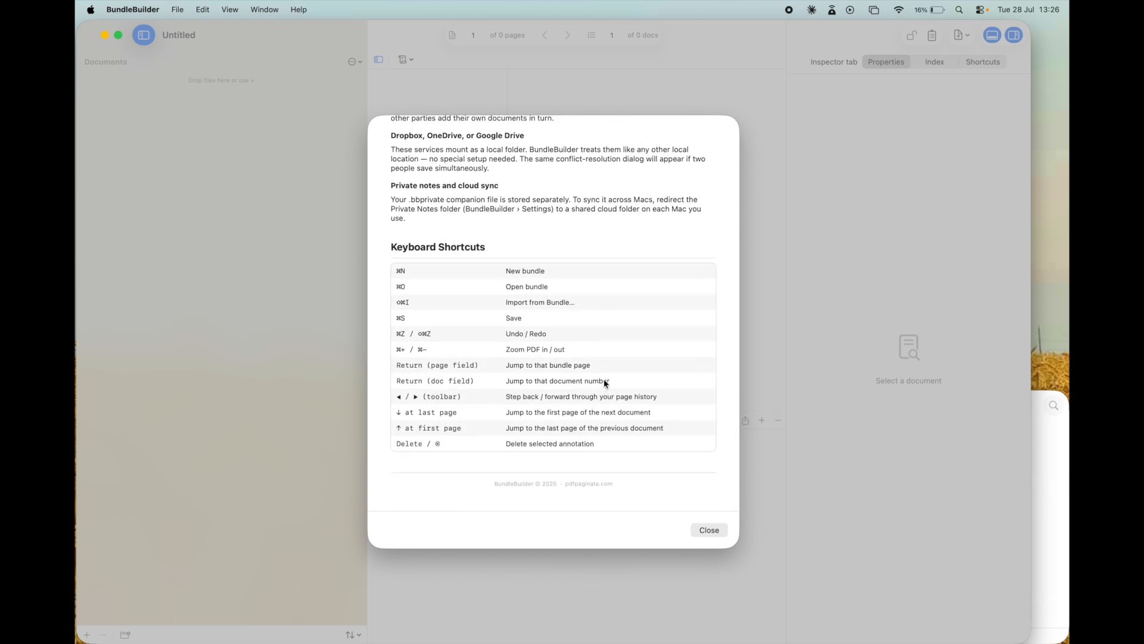
scroll(606, 383, up, 20)
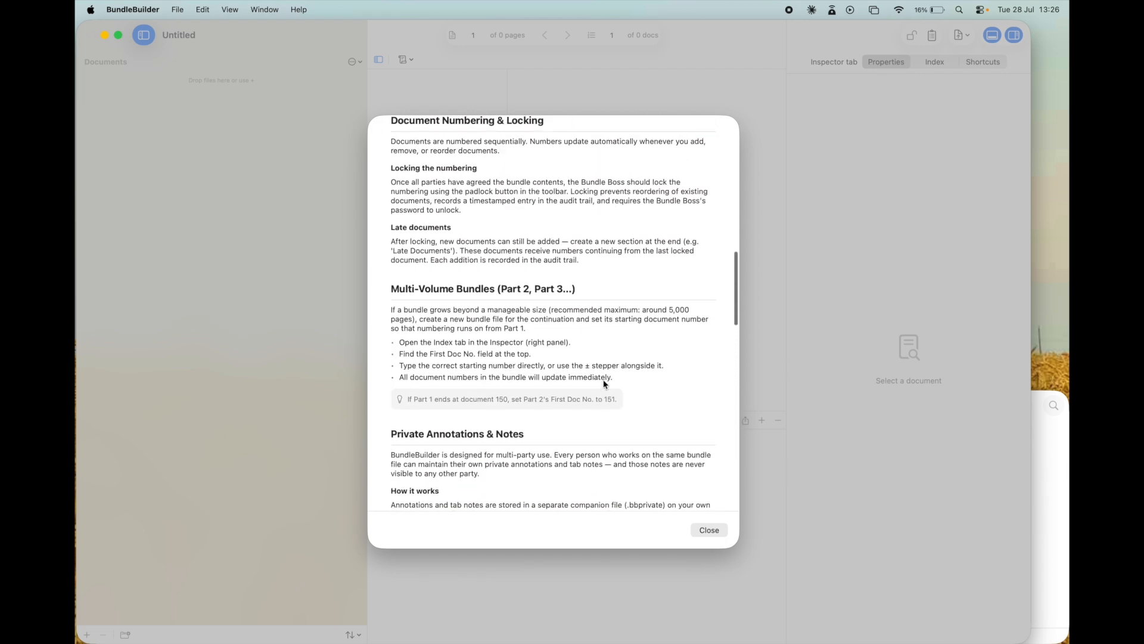
scroll(607, 384, up, 10)
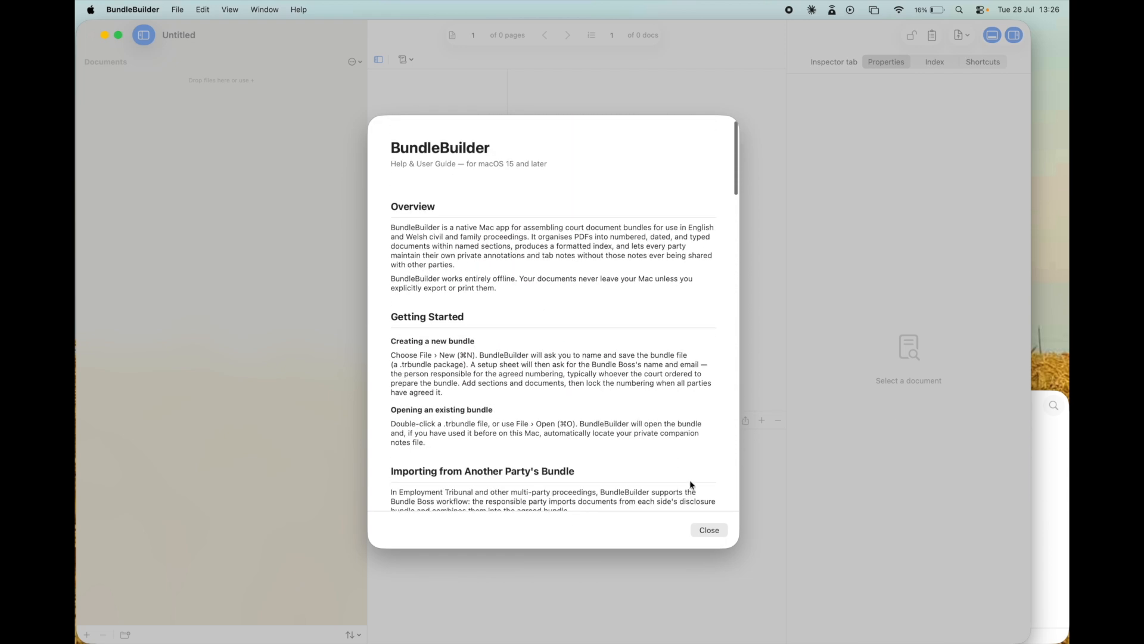
click(710, 531)
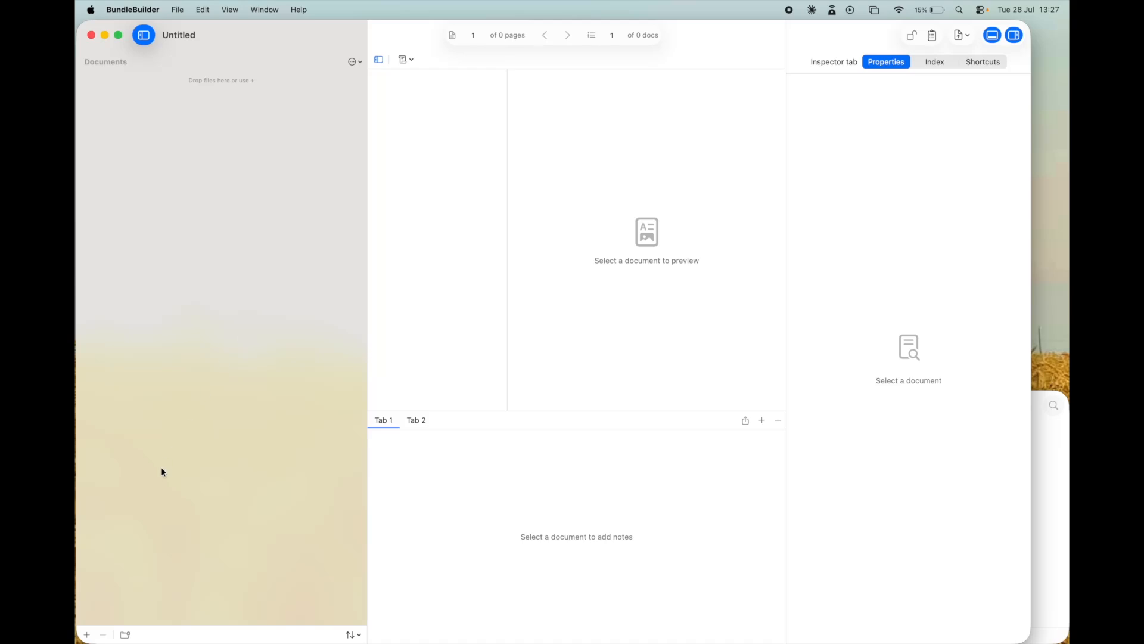
- Add 00 Beta Testa.pdf from the BundleBuilder Training Documents folder as the bundle's first document
click(87, 636)
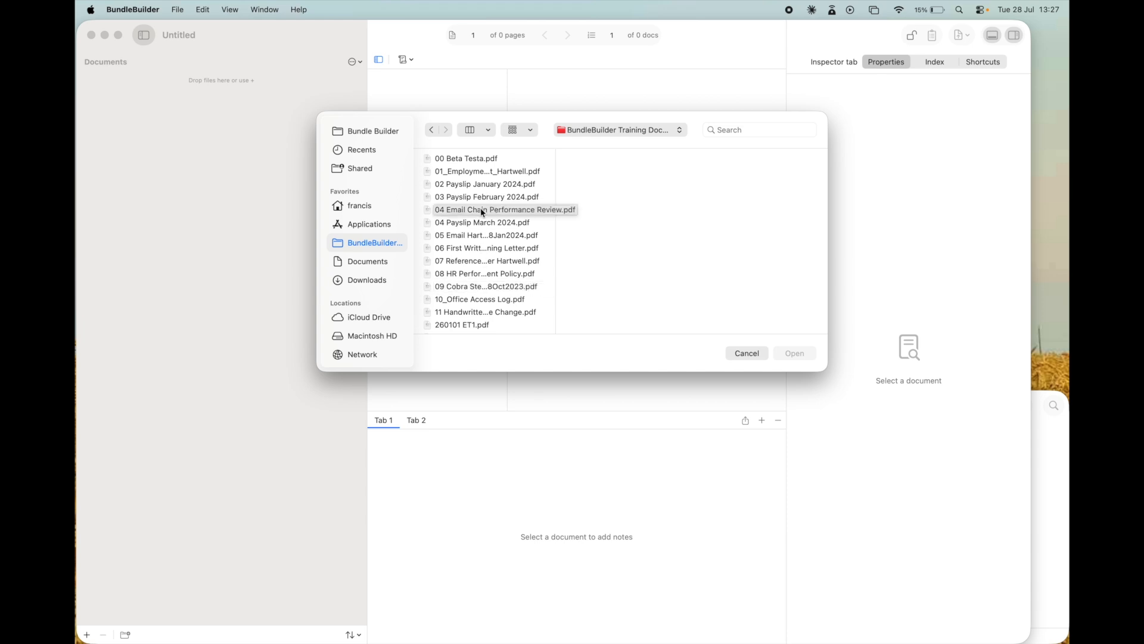
click(468, 162)
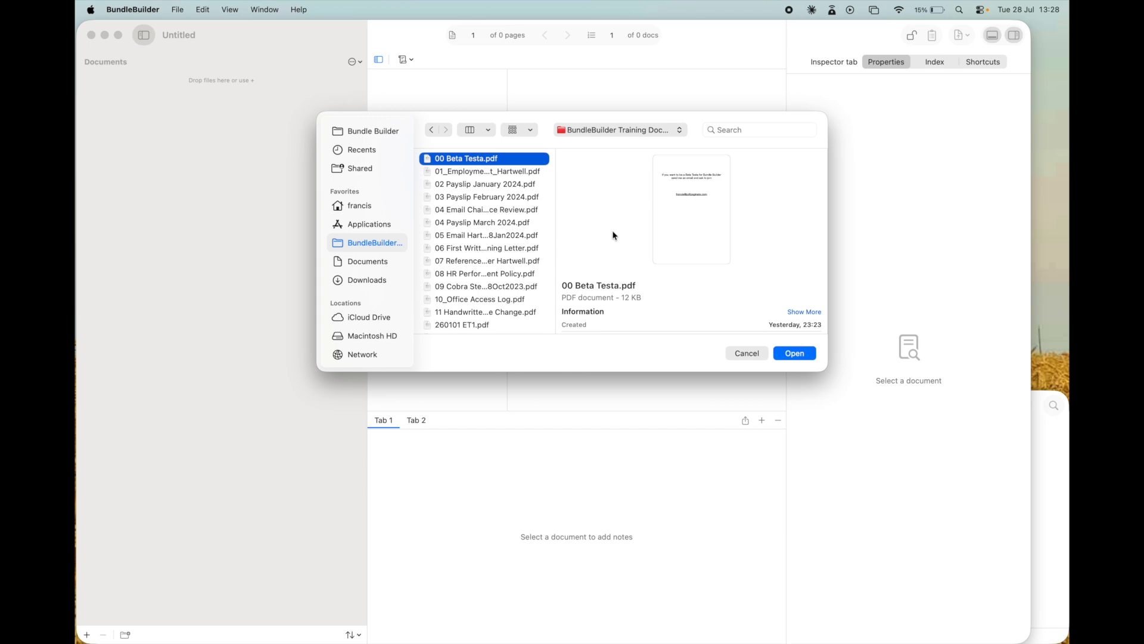
click(794, 354)
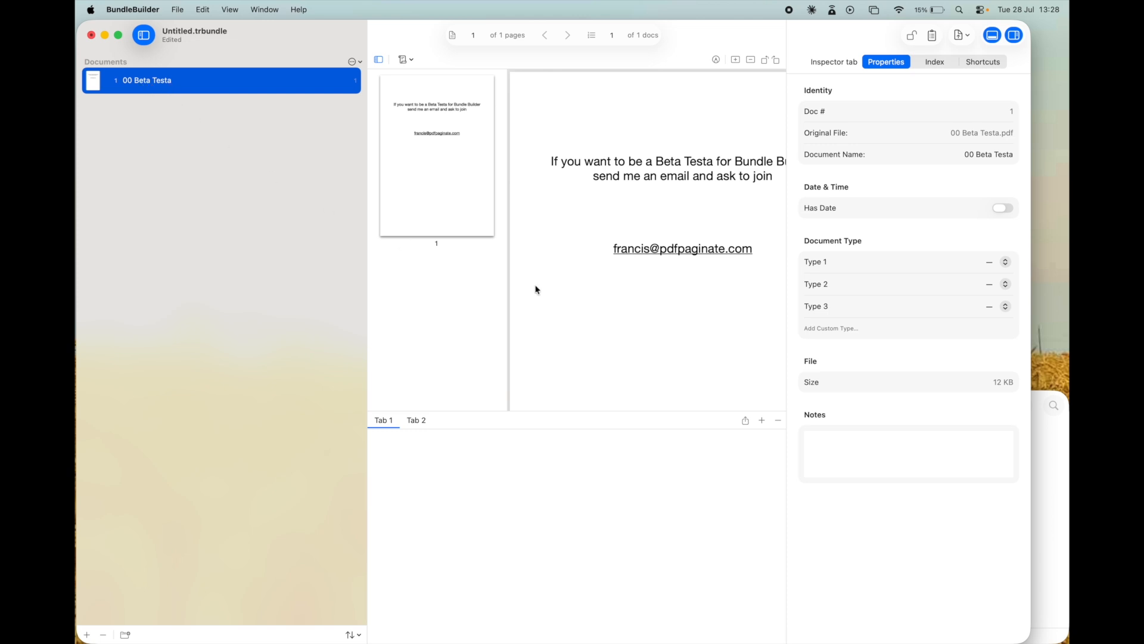
- Narrow the page thumbnail strip so the document preview shows the full page width
drag(508, 328, 408, 327)
click(531, 327)
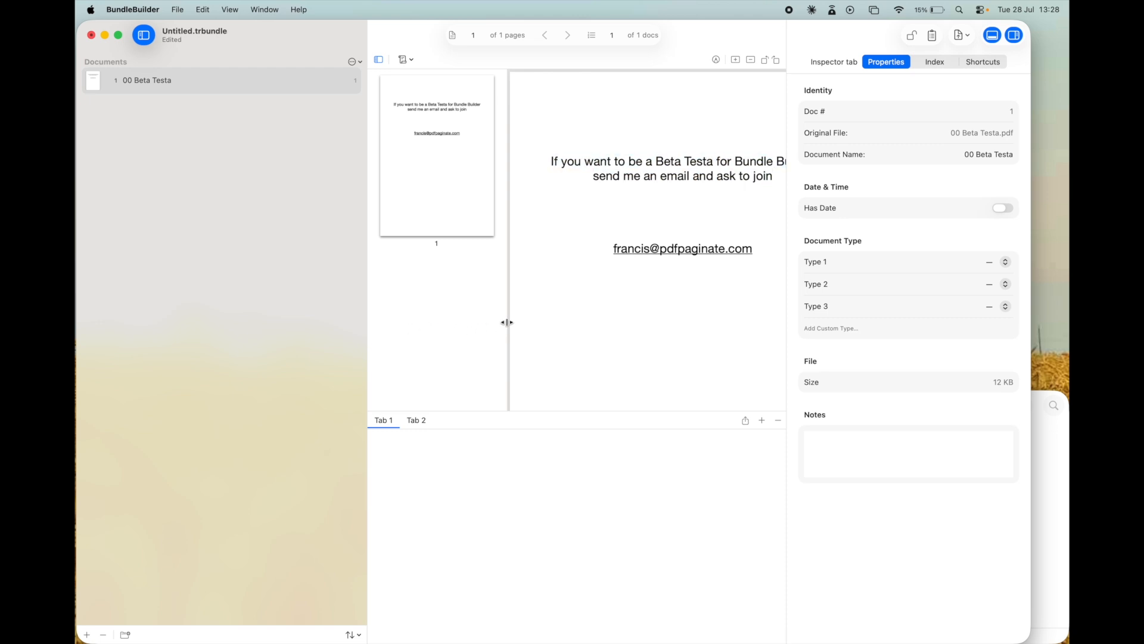
drag(505, 321, 355, 317)
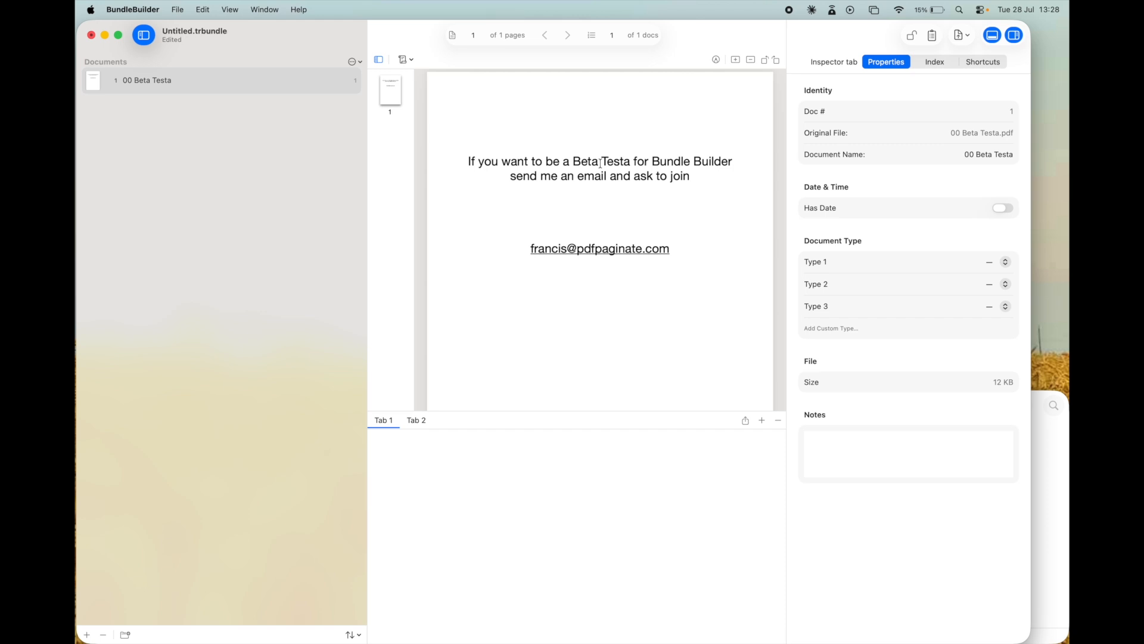
- Switch to the Finder's BundleBuilder Training Documents window, add the 01 employment contract PDF below 00 Beta Testa, and display it in the bundle
click(1058, 535)
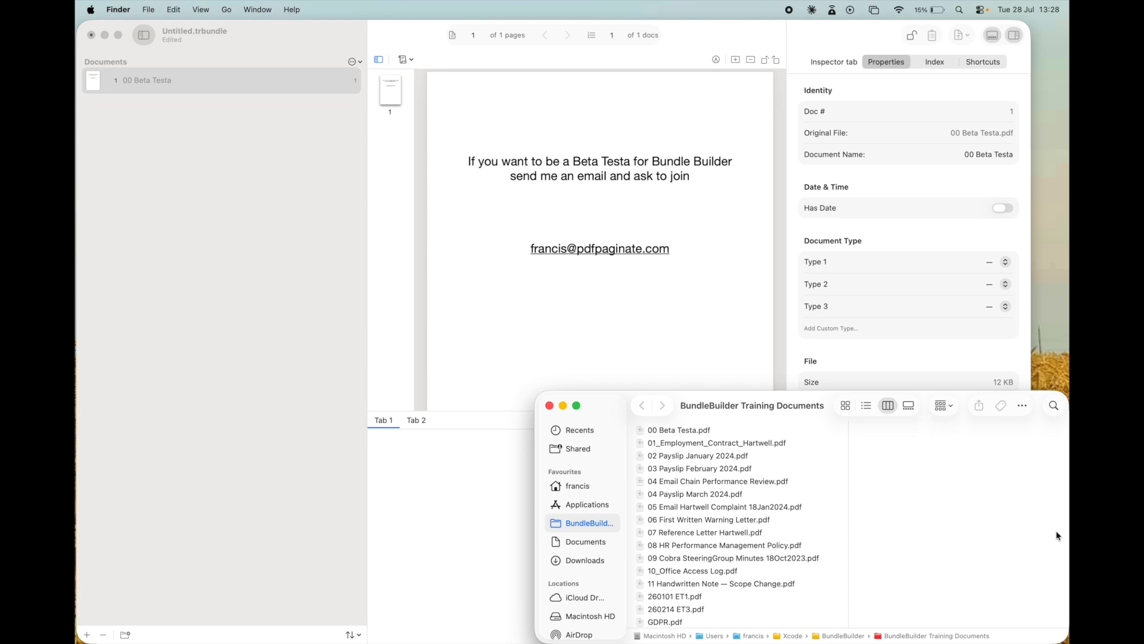
click(673, 433)
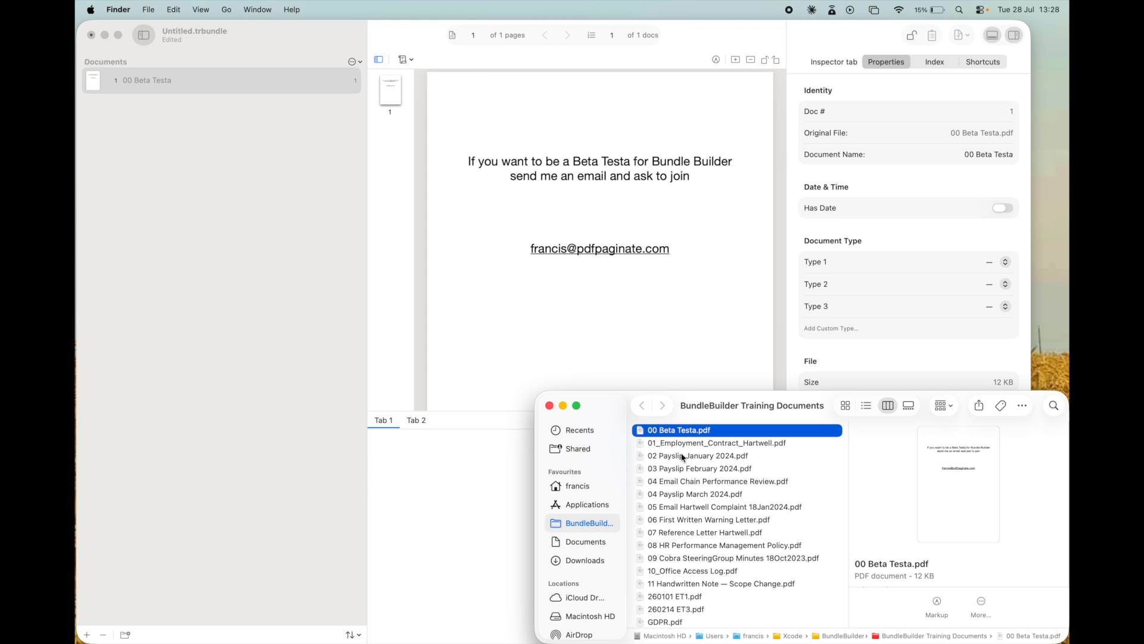
click(666, 445)
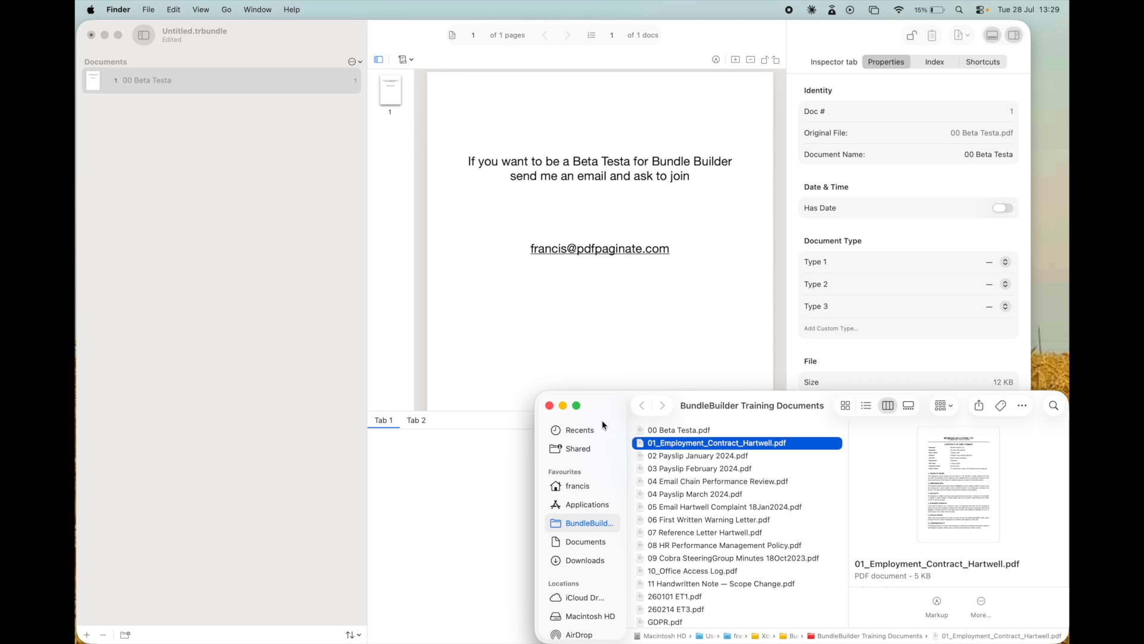
drag(678, 446, 191, 109)
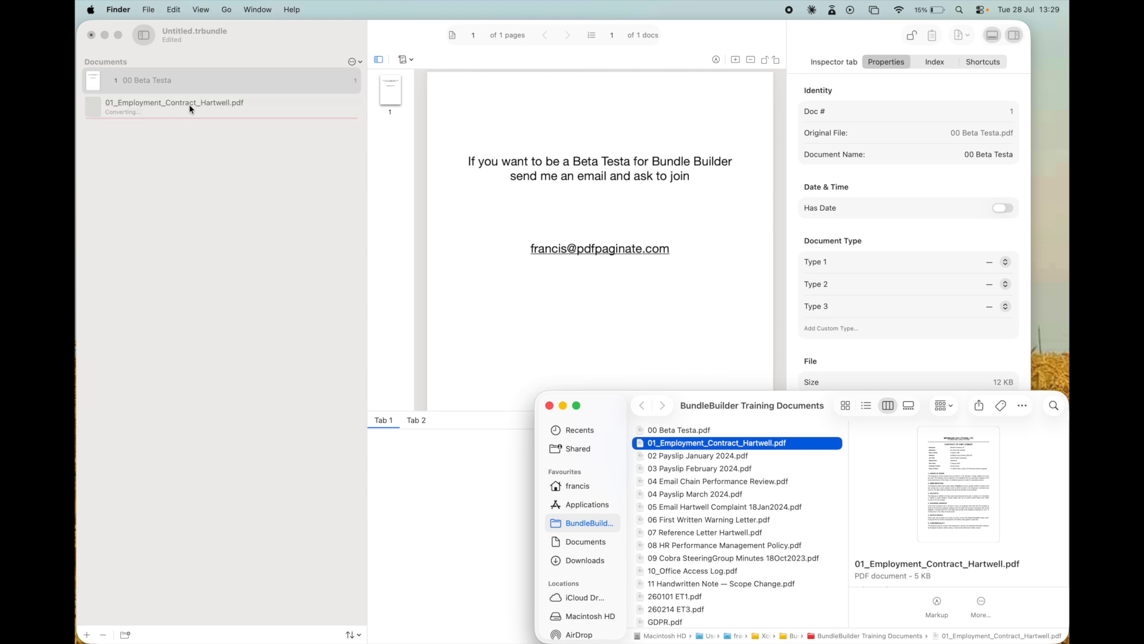
click(191, 112)
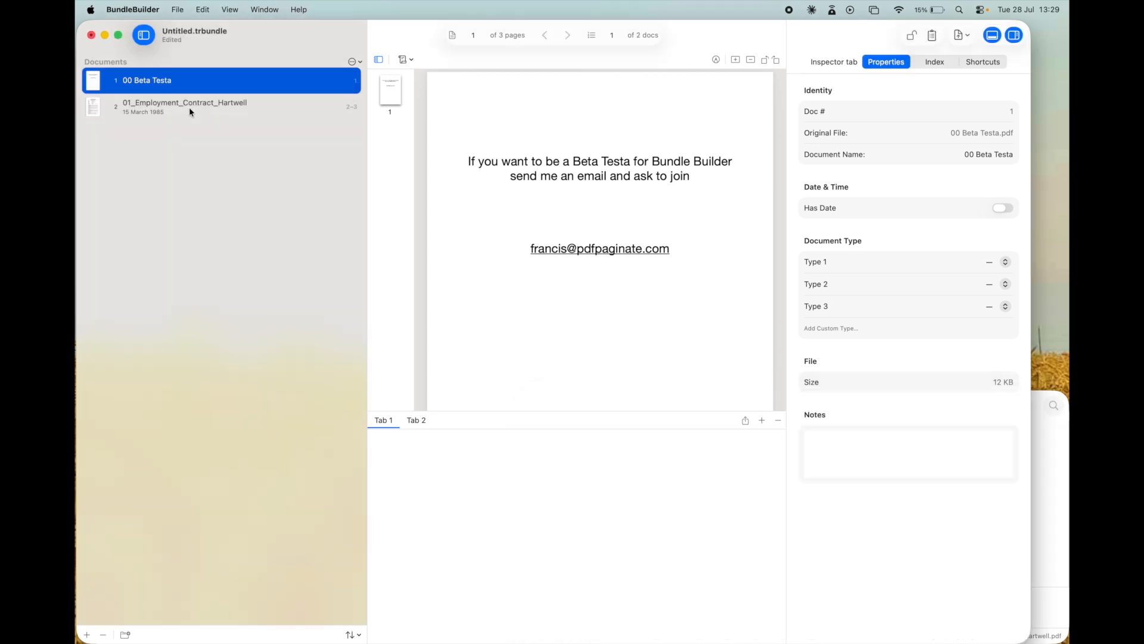
click(190, 111)
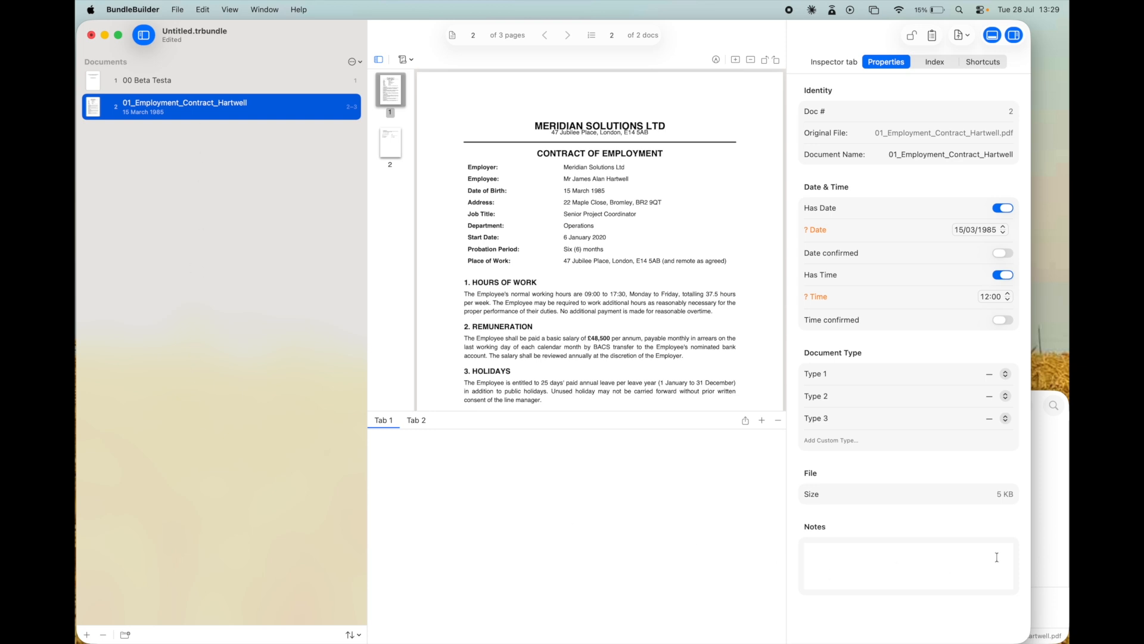
- Add the remaining PDFs from the Finder folder, 02 Payslip January 2024 through Orders for Dir, below the employment contract in the bundle
click(1046, 549)
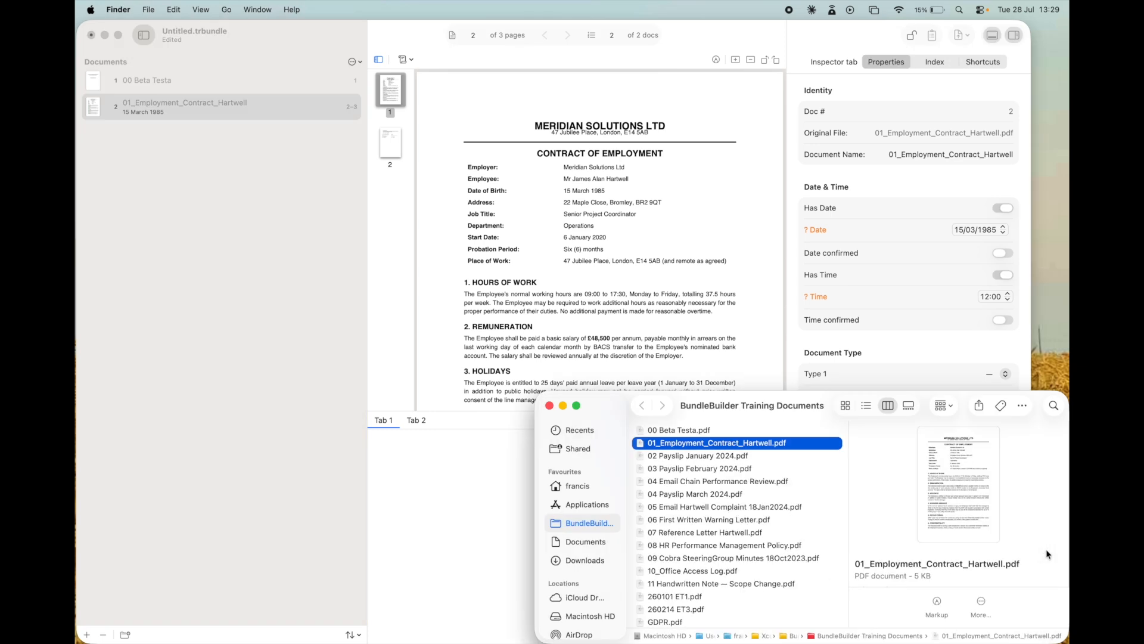
click(671, 457)
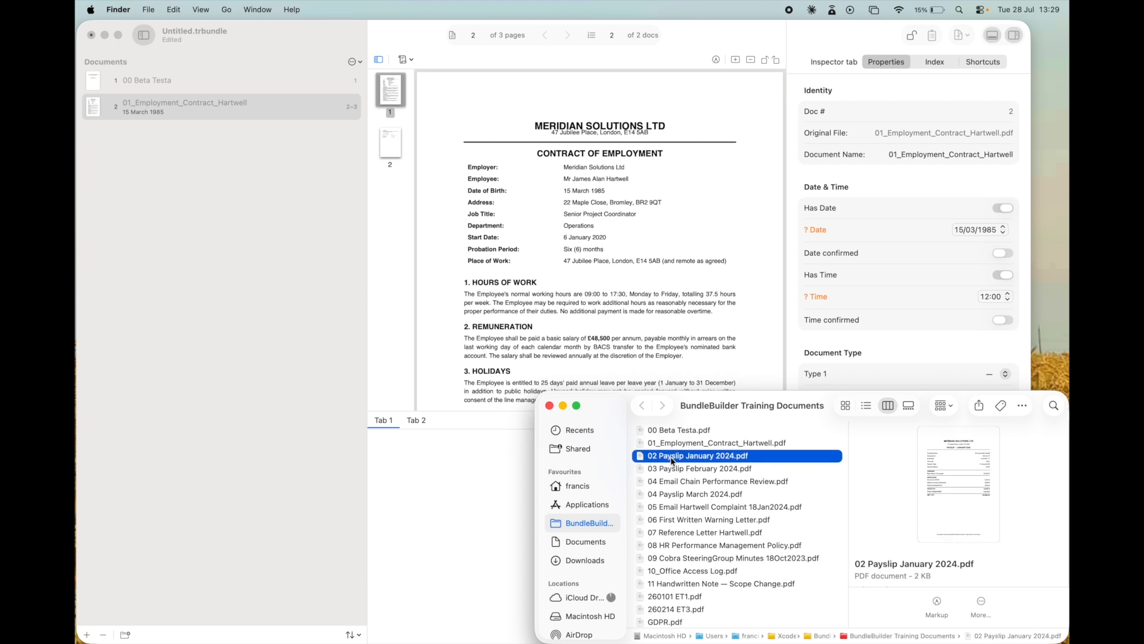
scroll(671, 456, down, 2)
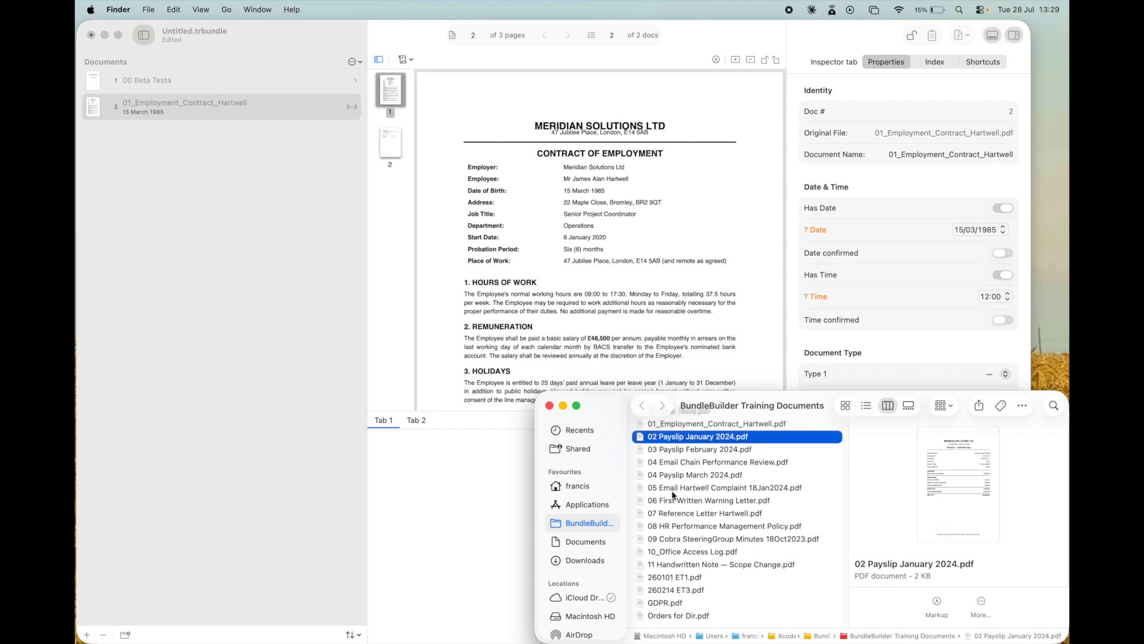
shift+click(666, 616)
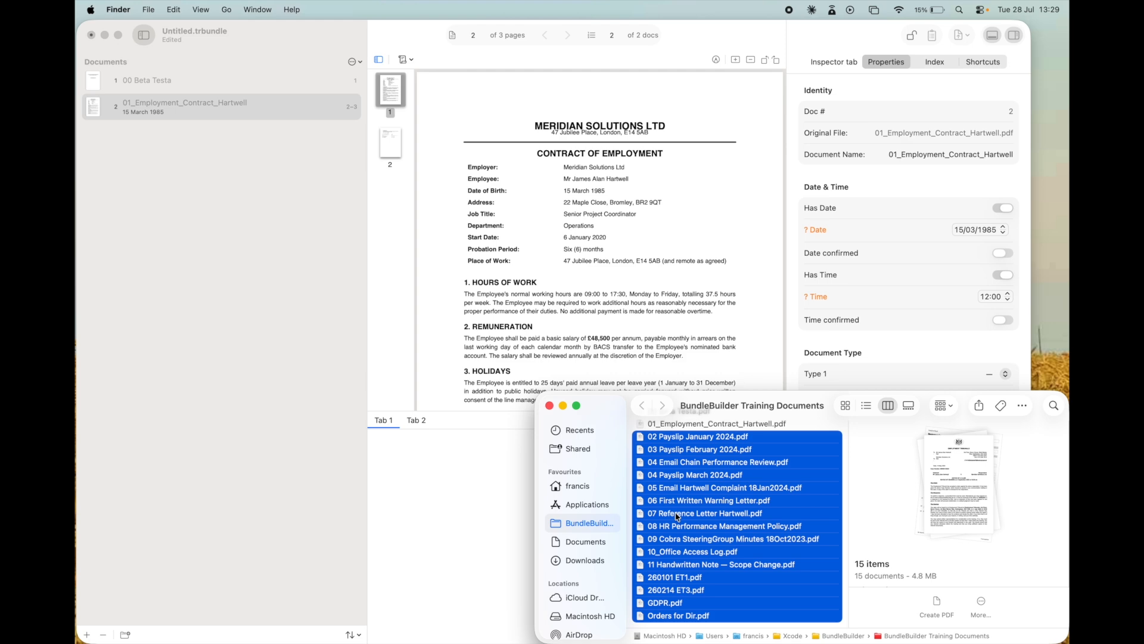
drag(678, 518, 178, 253)
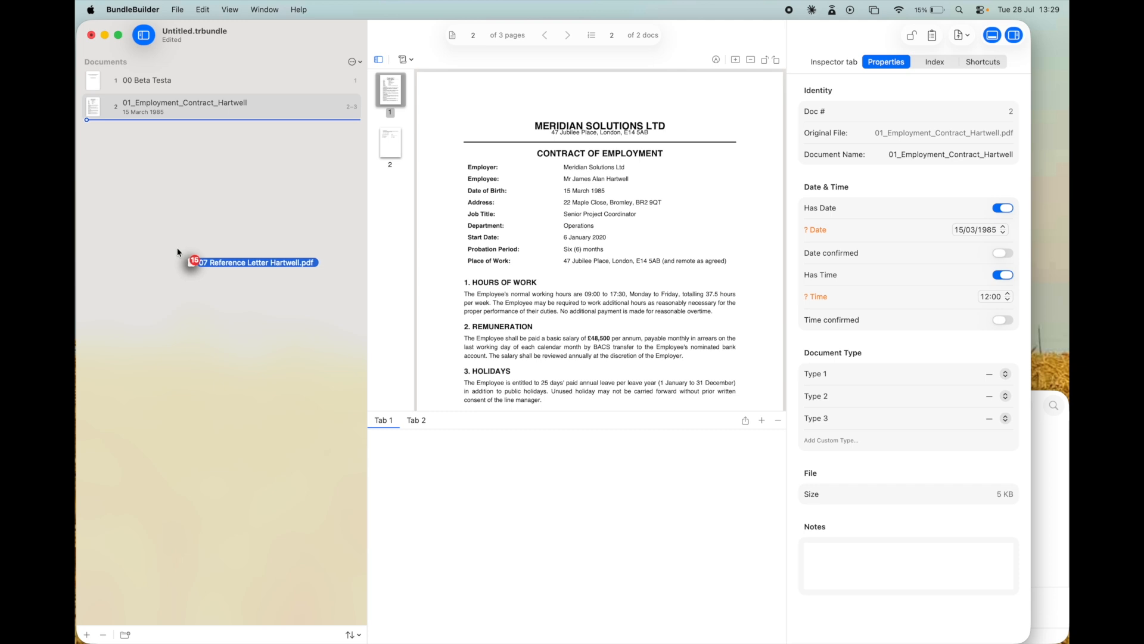
drag(179, 252, 179, 253)
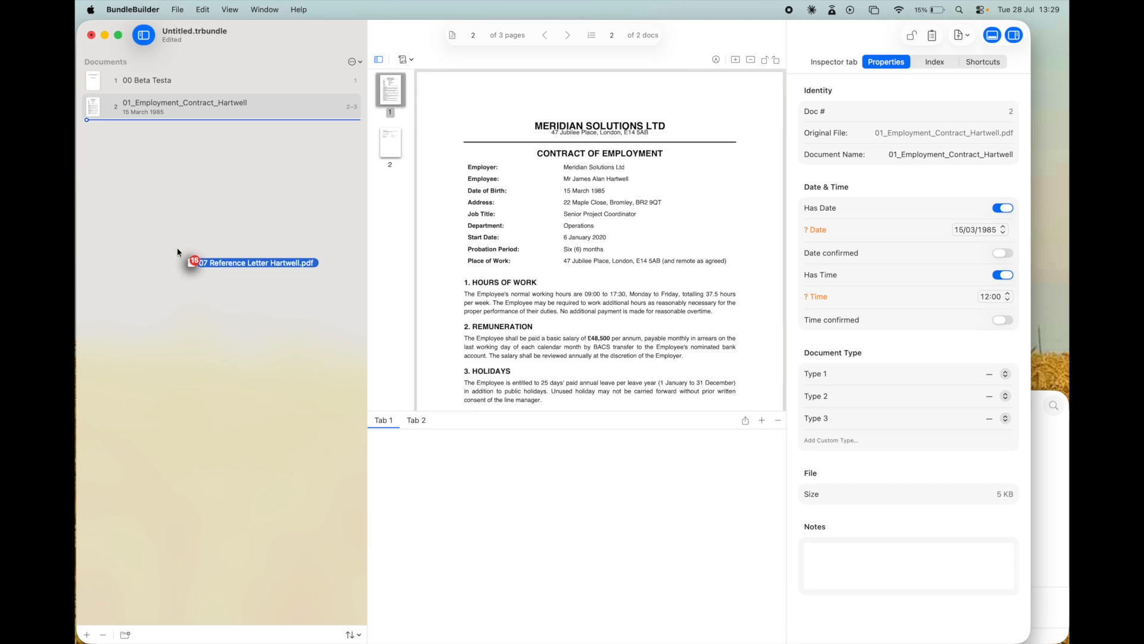
drag(179, 252, 178, 252)
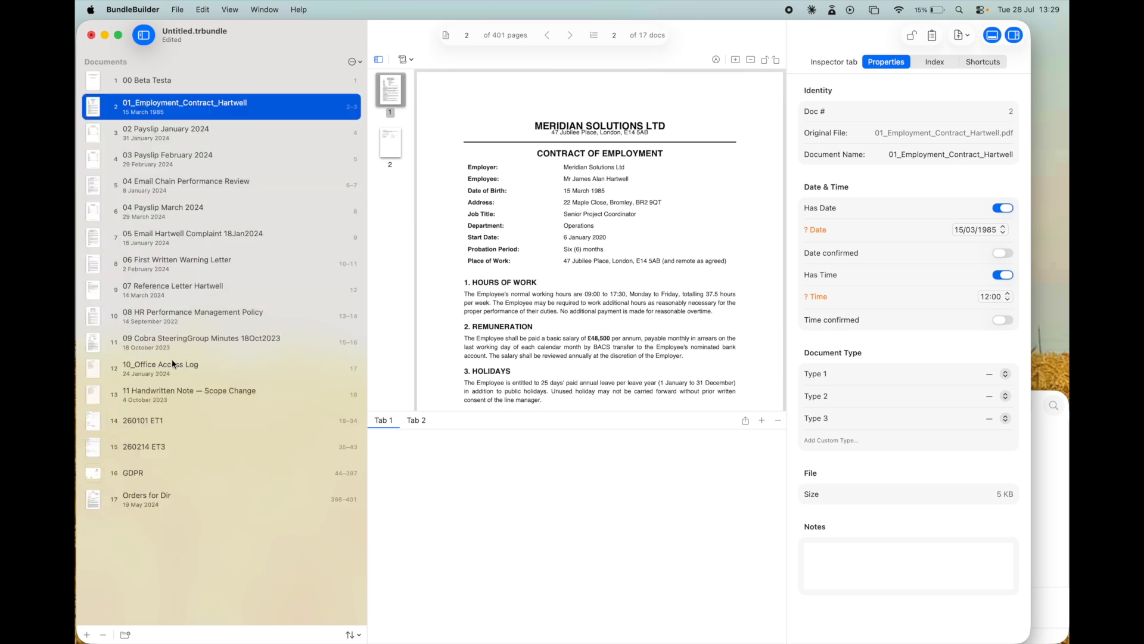
- Review the previews and properties of the documents from 02 Payslip January 2024 through 11 Handwritten Note — Scope Change in turn
click(174, 136)
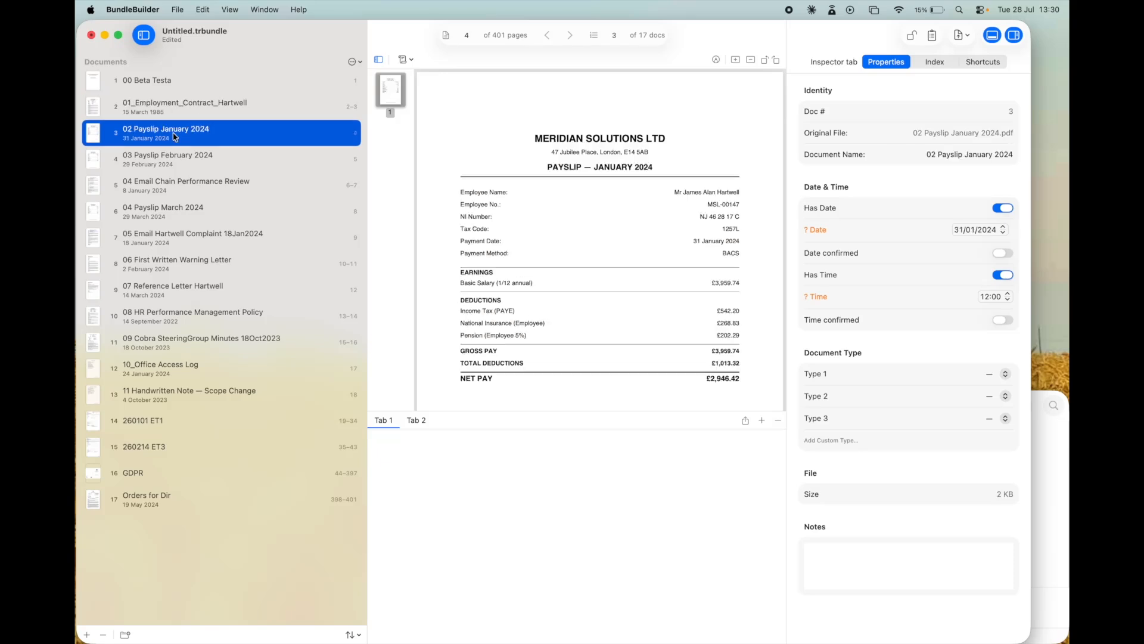
key(Down)
key(Down)
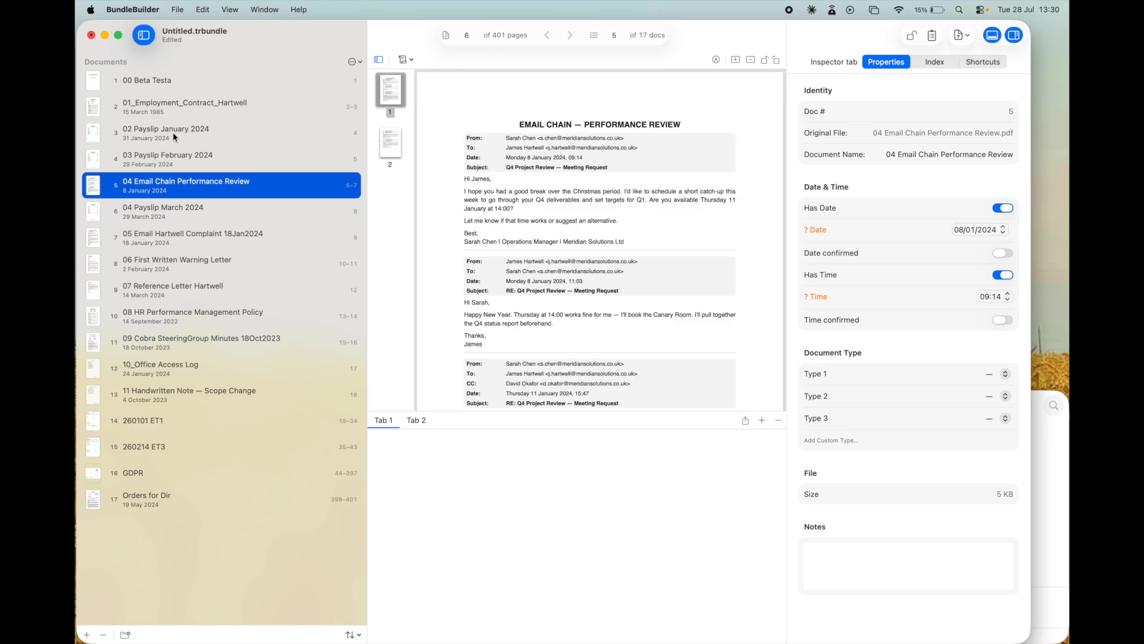
key(Down)
key(Down)
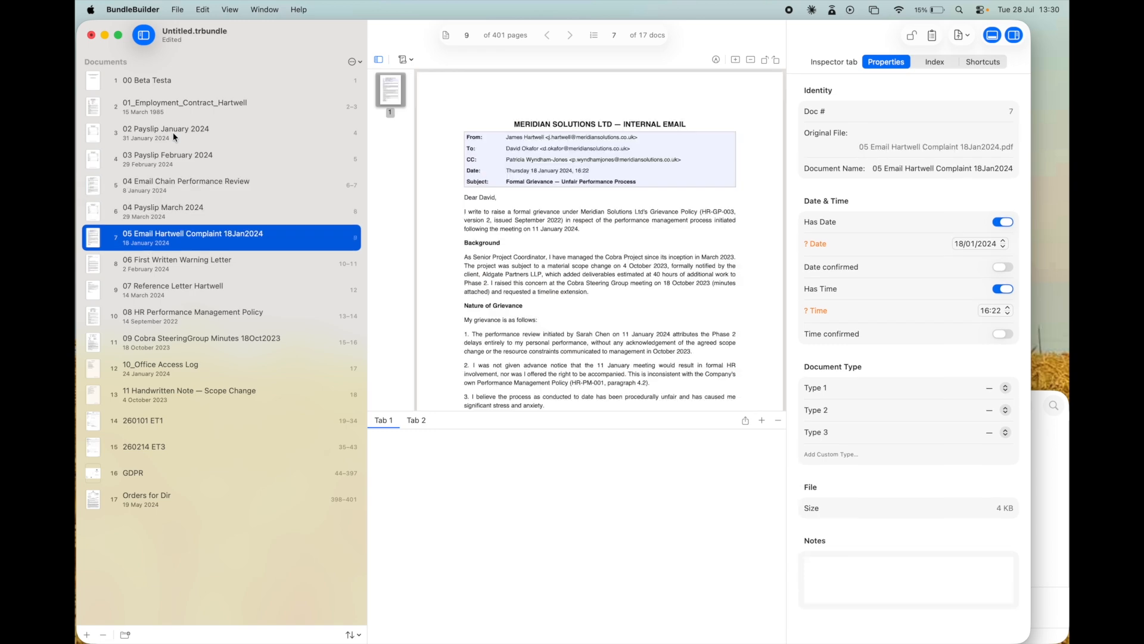
key(Down)
key(Down)
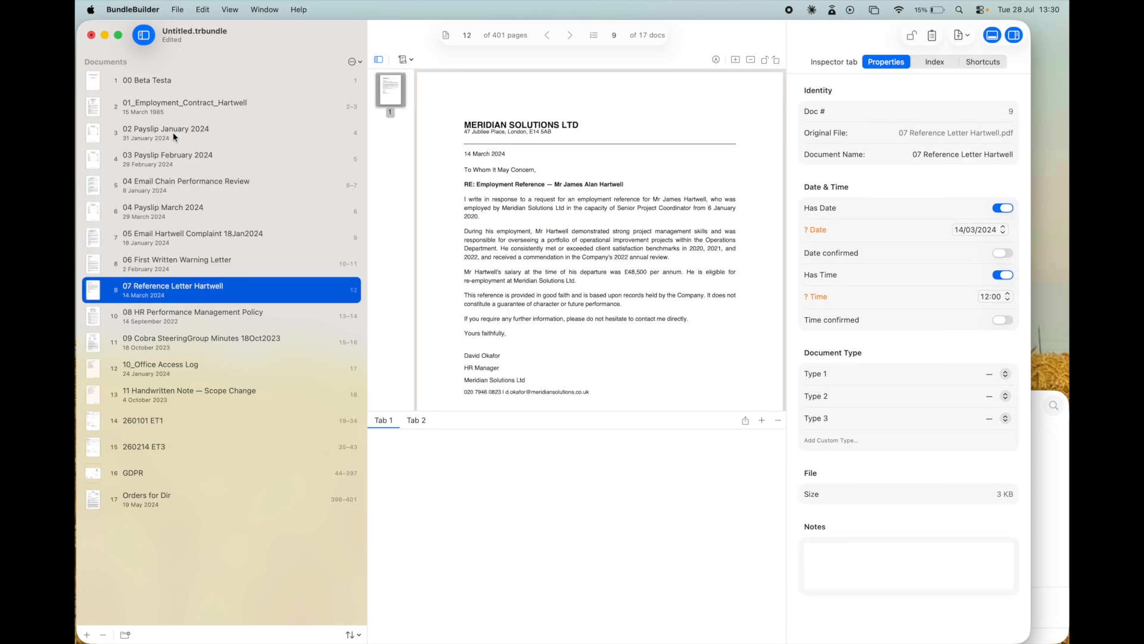
key(Down)
key(Down)
key(Down)
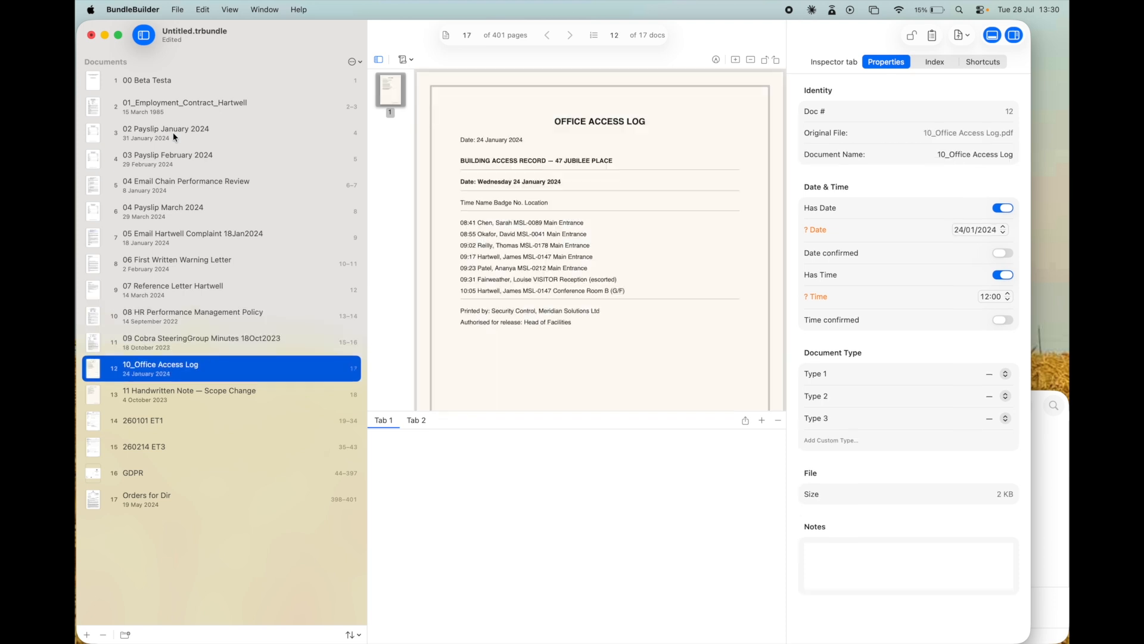
key(Down)
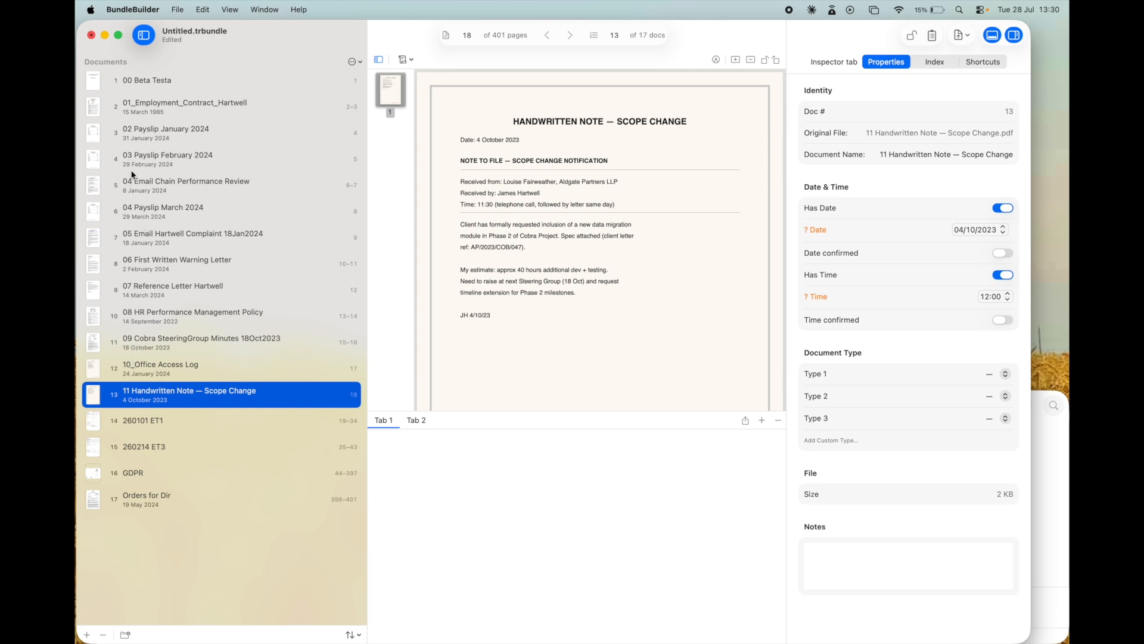
- Compare the two documents numbered 04, the email chain and the March payslip, and view the 06 First Written Warning Letter
click(149, 189)
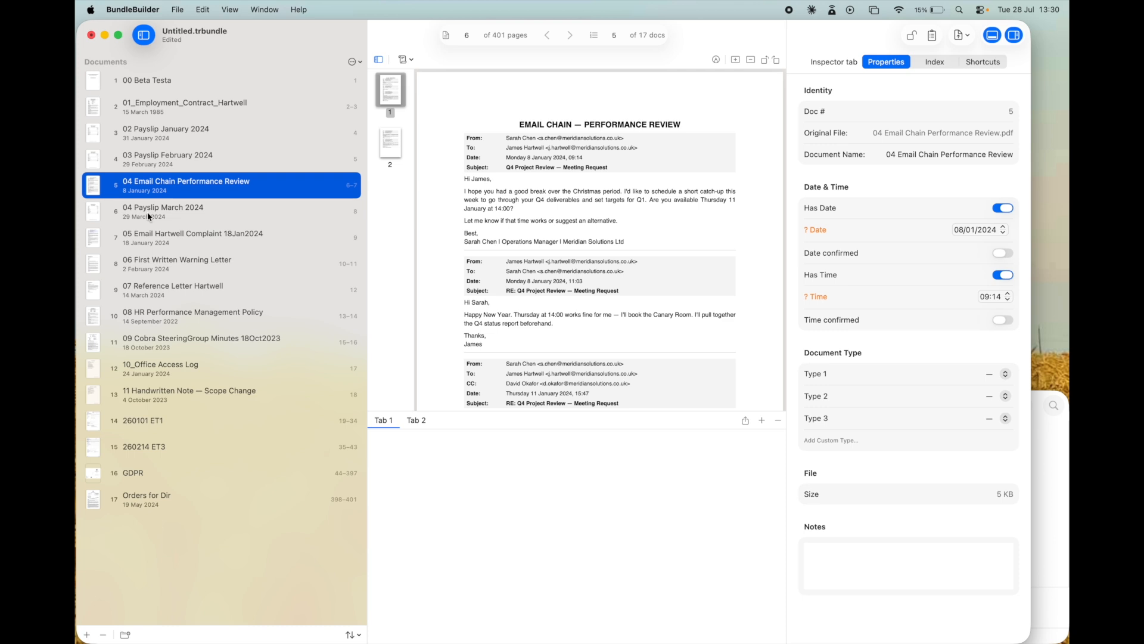
shift+click(148, 213)
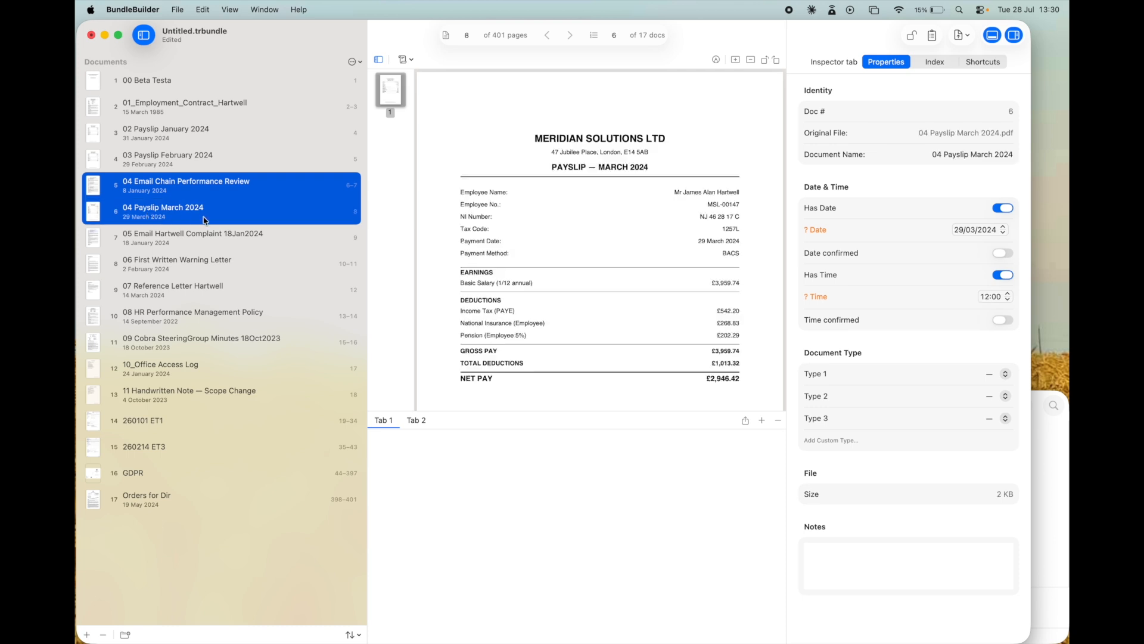
click(204, 265)
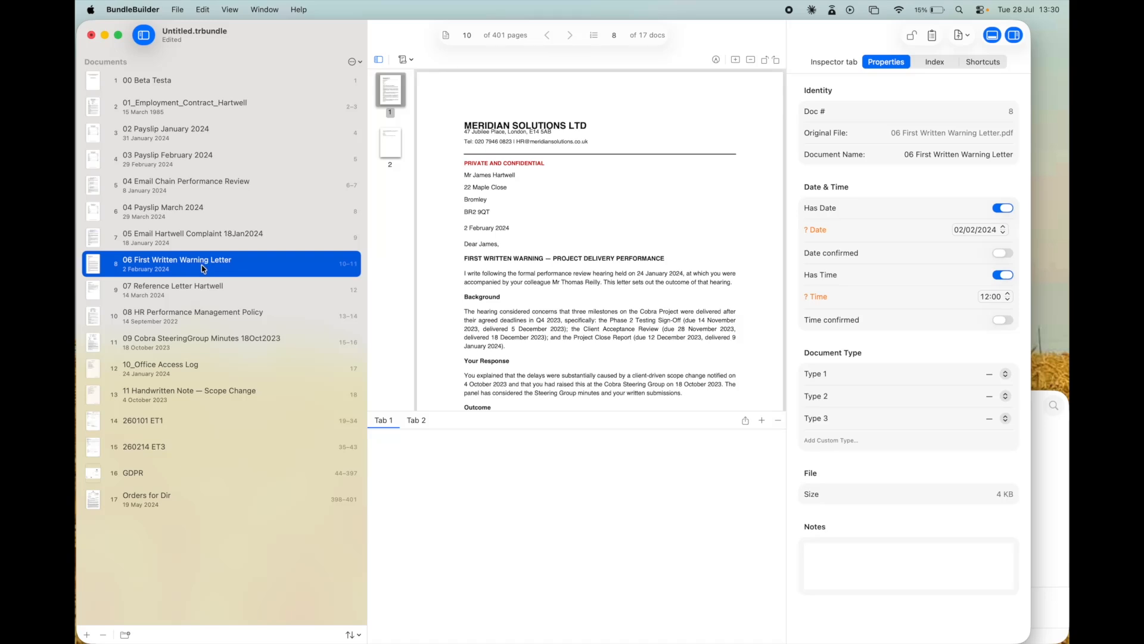
- Examine the 260101 ET1 claim form, the 260214 ET3 response form, the GDPR document and Orders for Dir
click(170, 424)
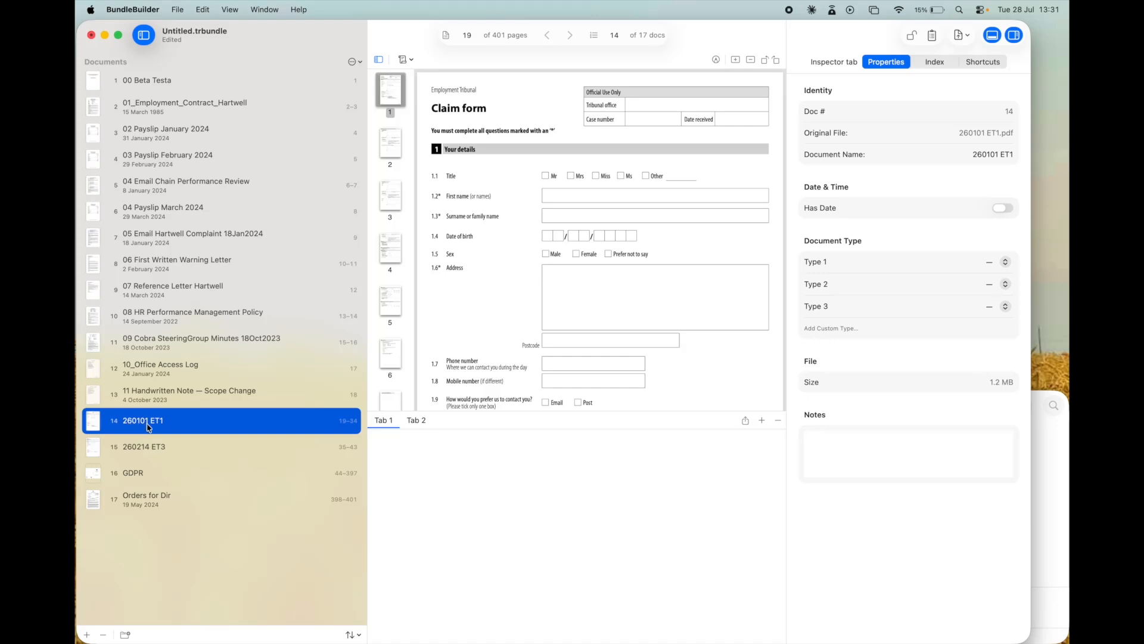
click(136, 453)
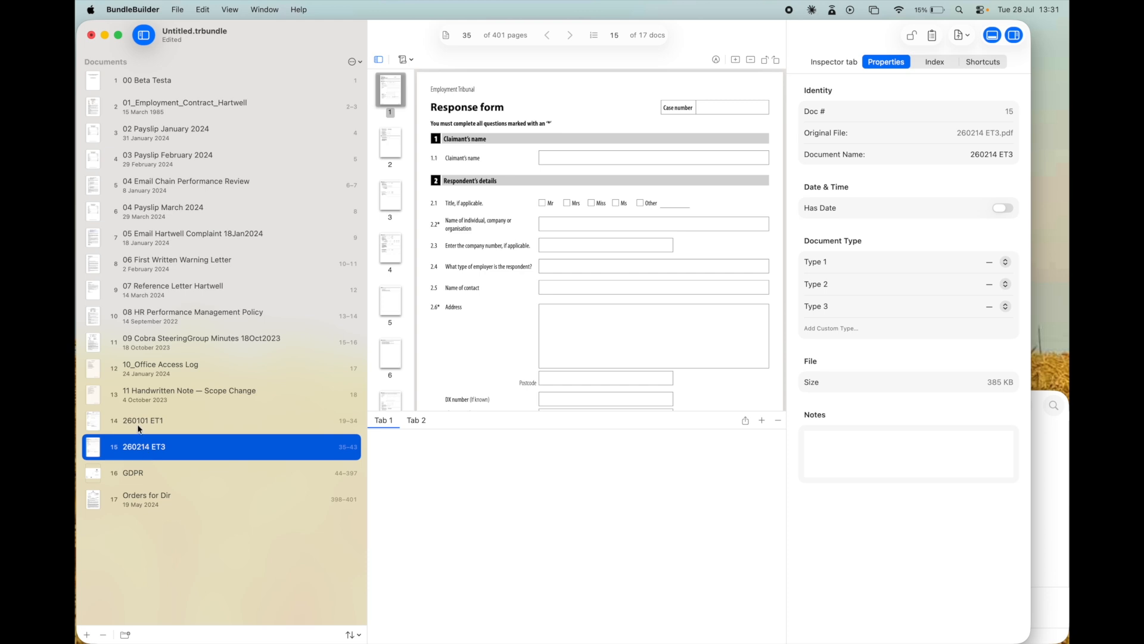
click(137, 424)
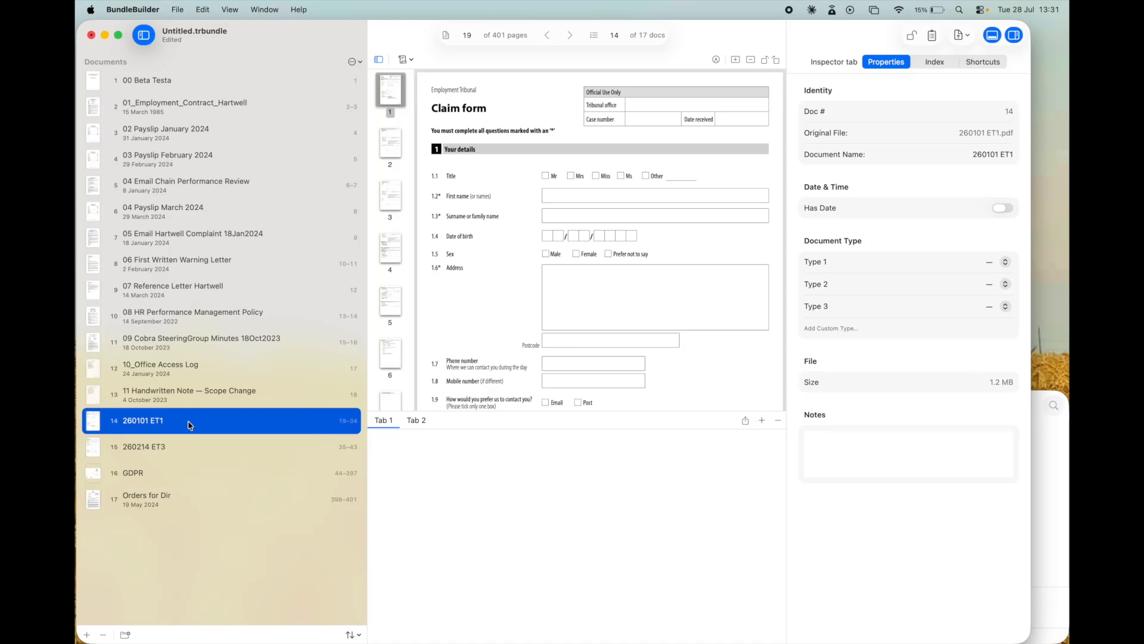
click(158, 481)
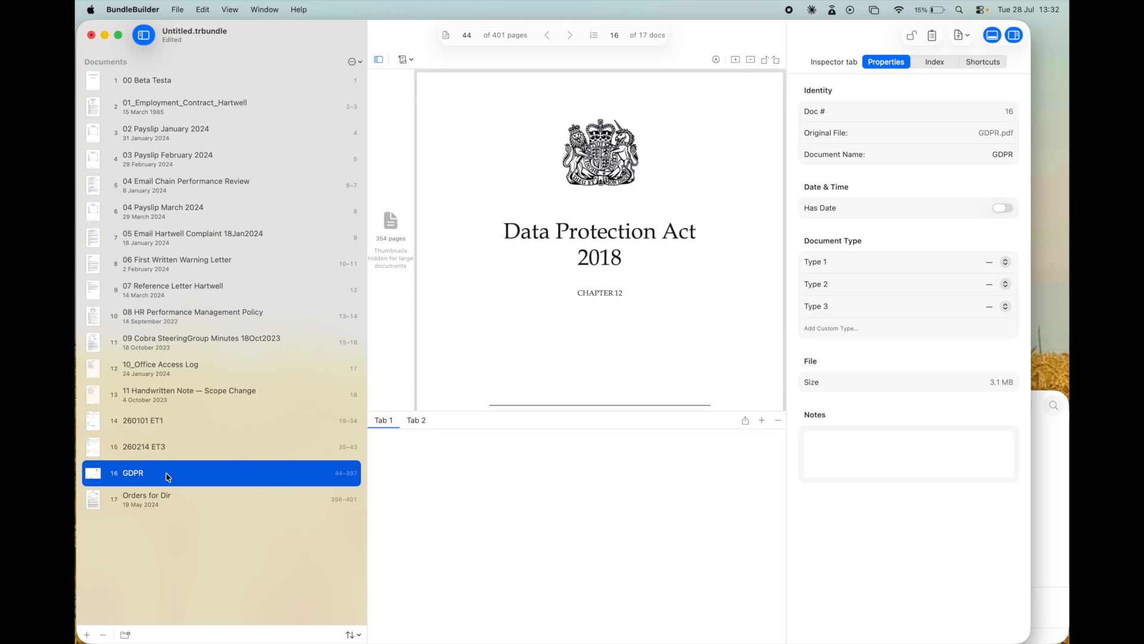
click(162, 448)
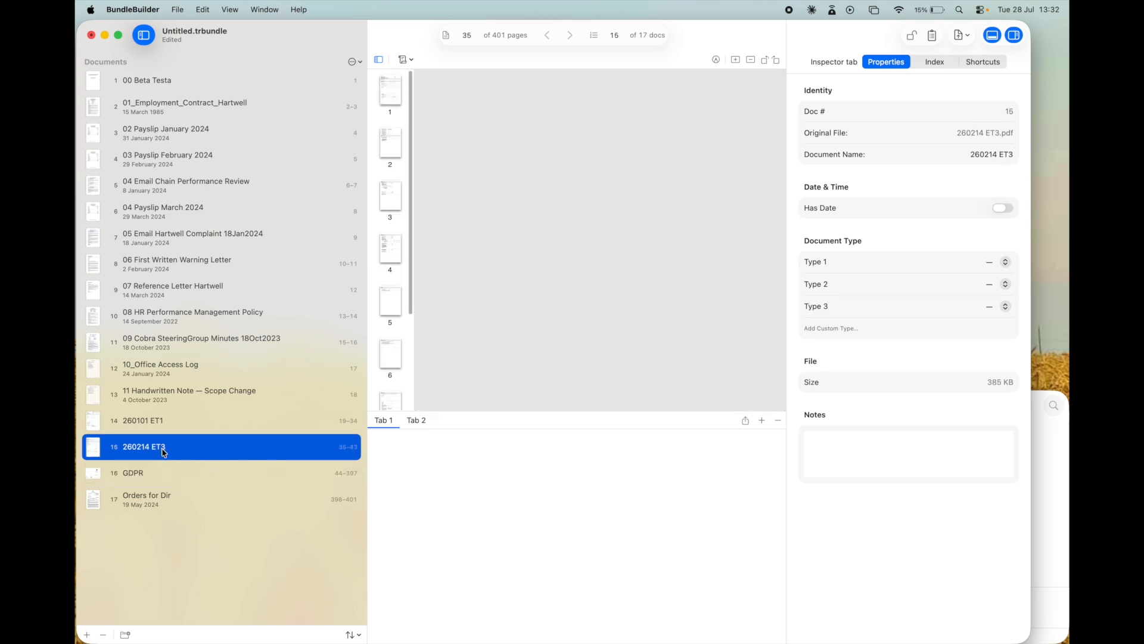
scroll(392, 325, down, 5)
scroll(393, 325, up, 5)
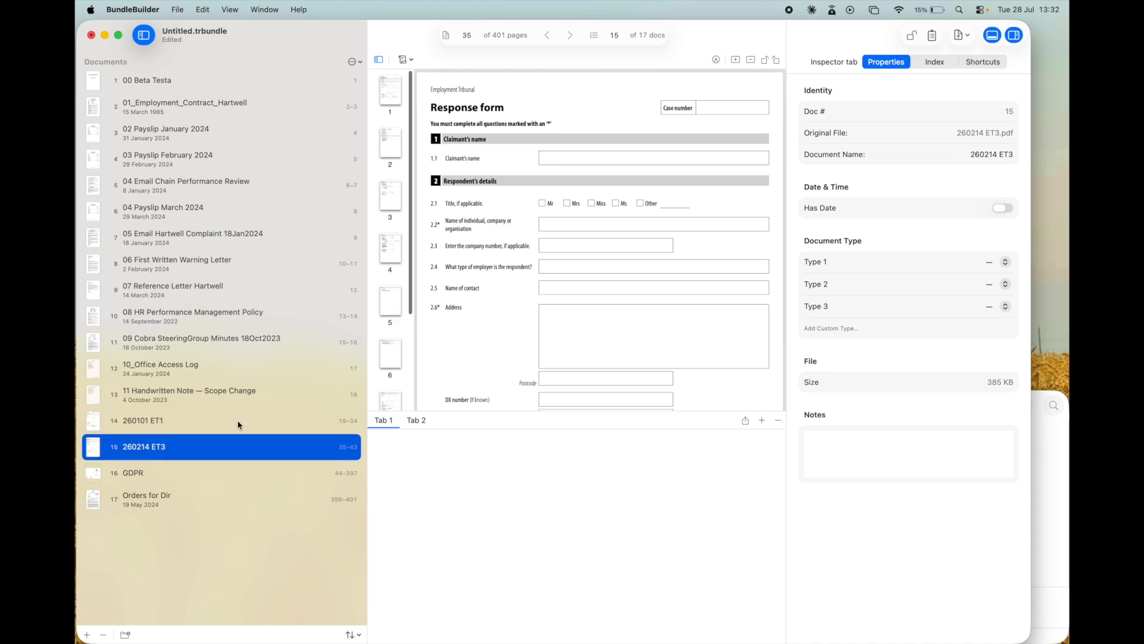
click(158, 469)
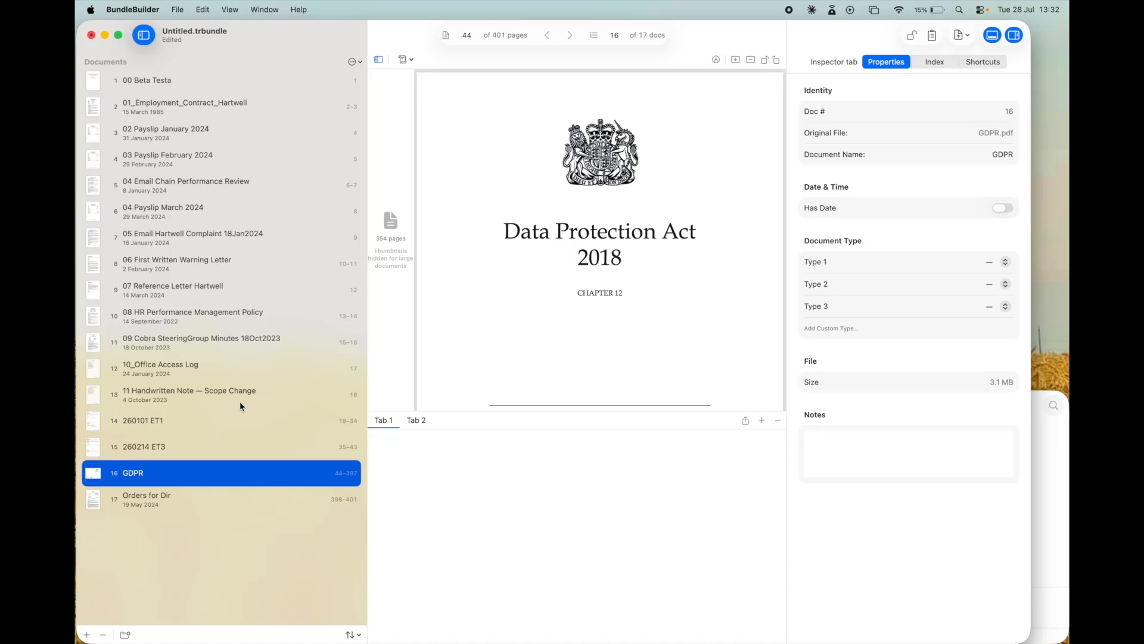
click(199, 499)
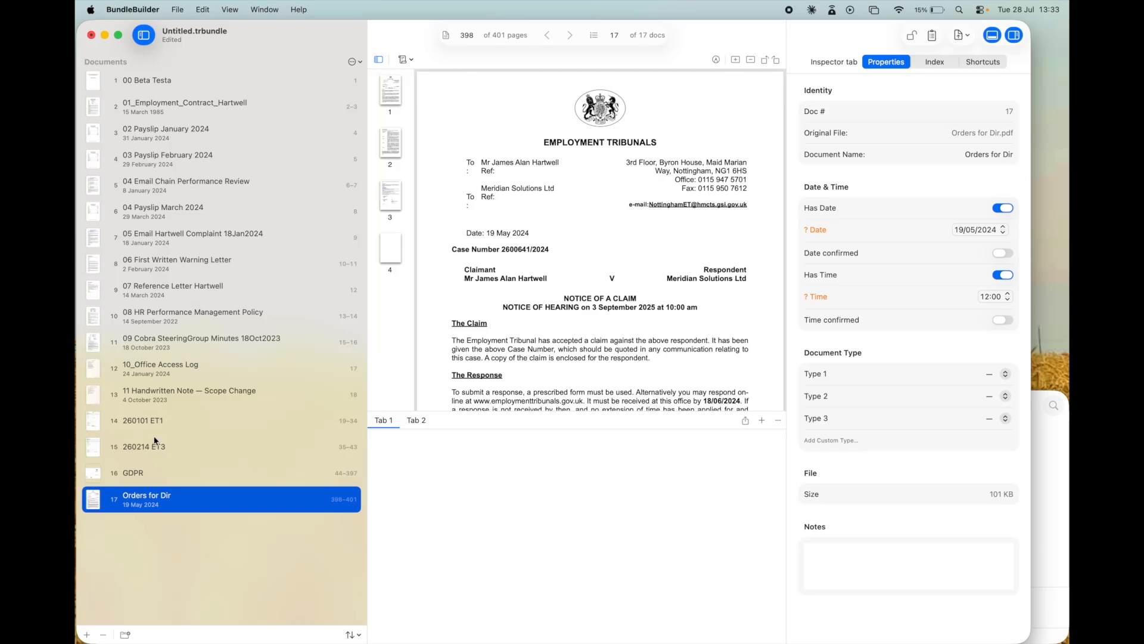
- Move 260101 ET1 and 260214 ET3 together to the start of the document list, above 00 Beta Testa
click(169, 430)
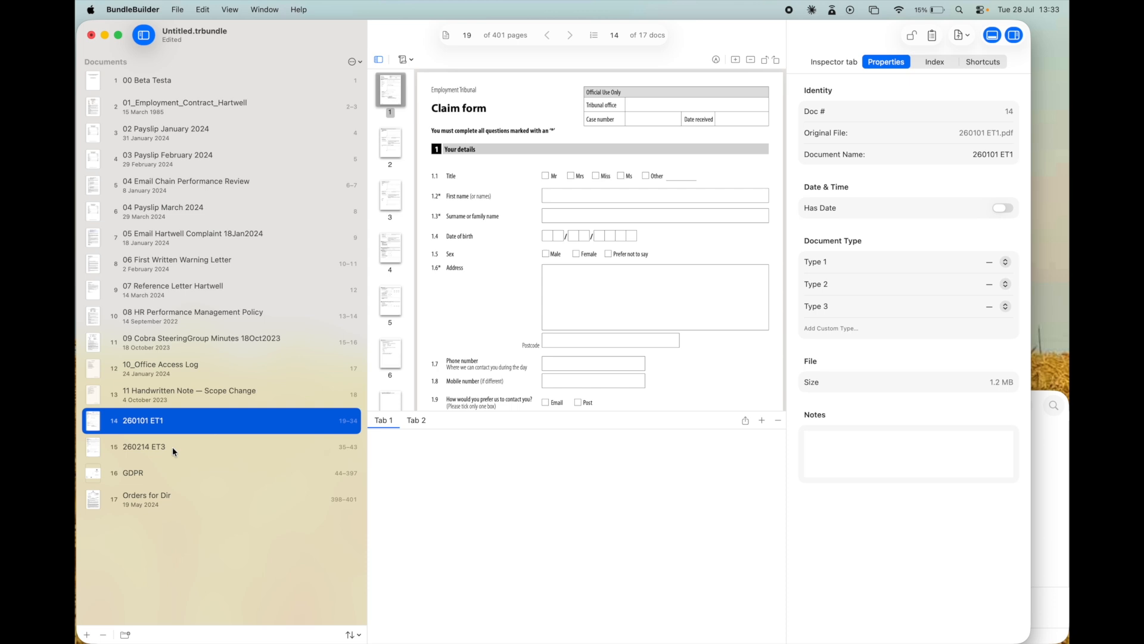
shift+click(173, 447)
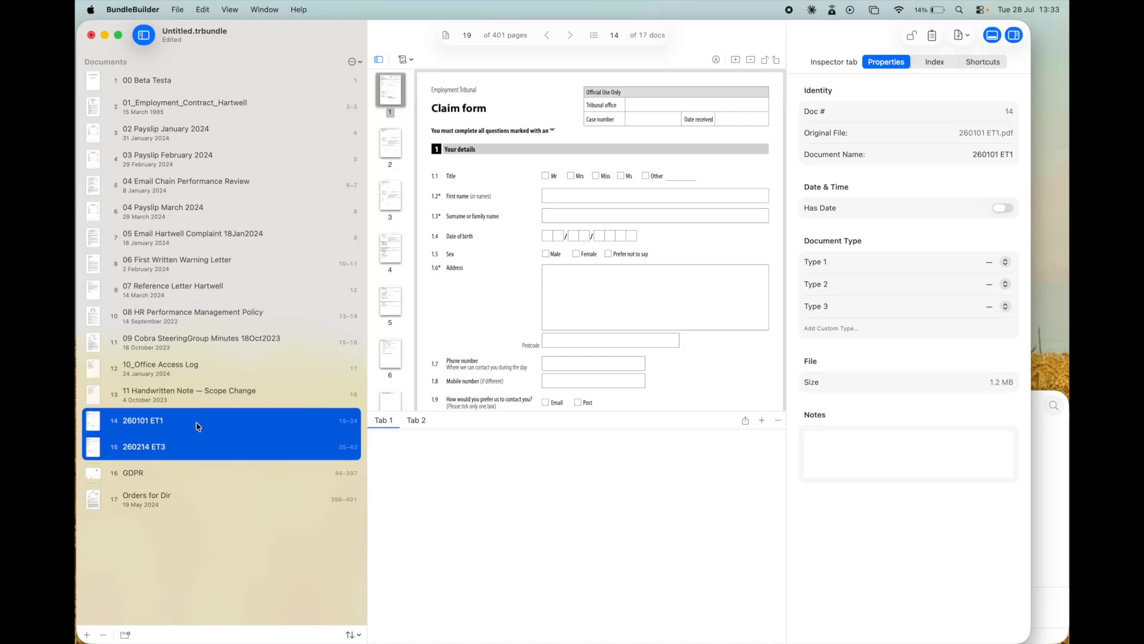
drag(199, 427, 132, 73)
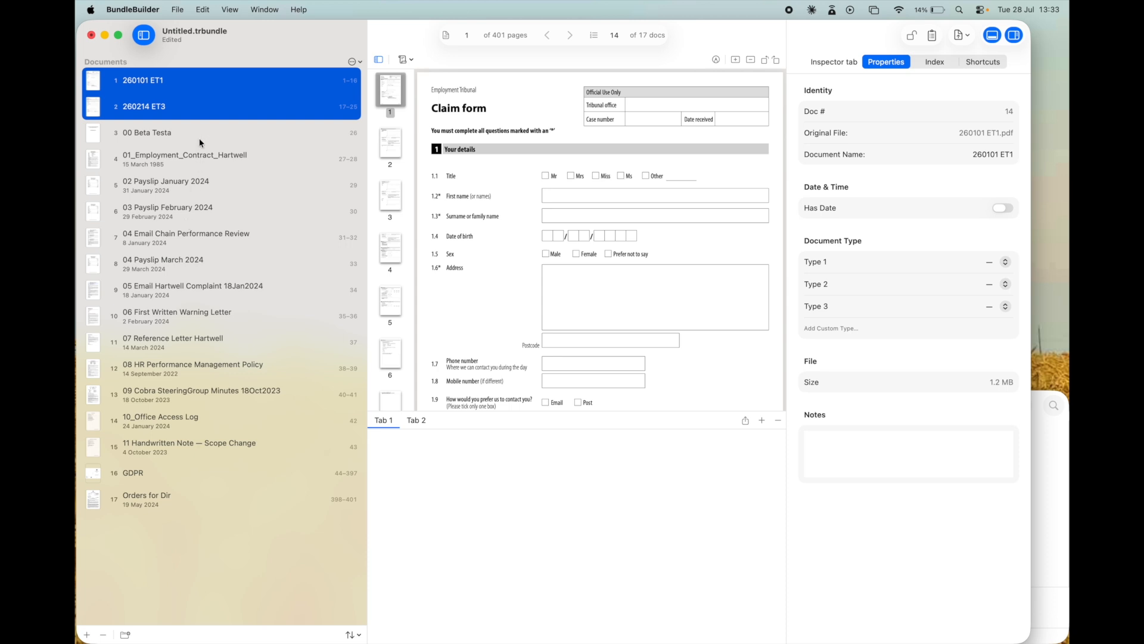
- Add a new section titled "Tribunal Documents" above the Documents section
click(195, 85)
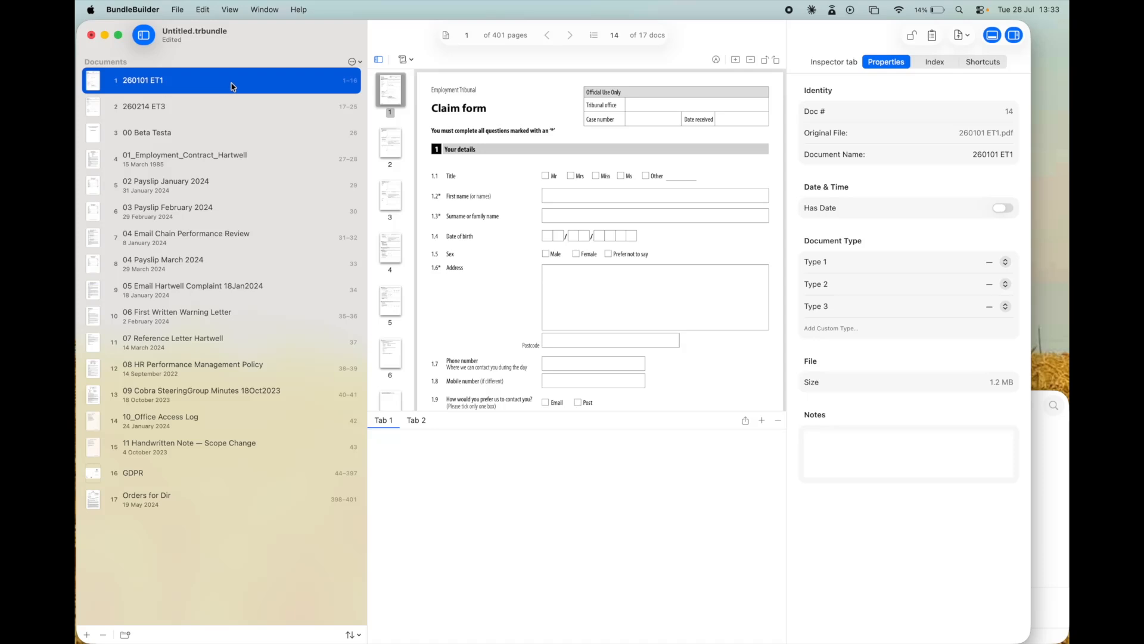
click(359, 62)
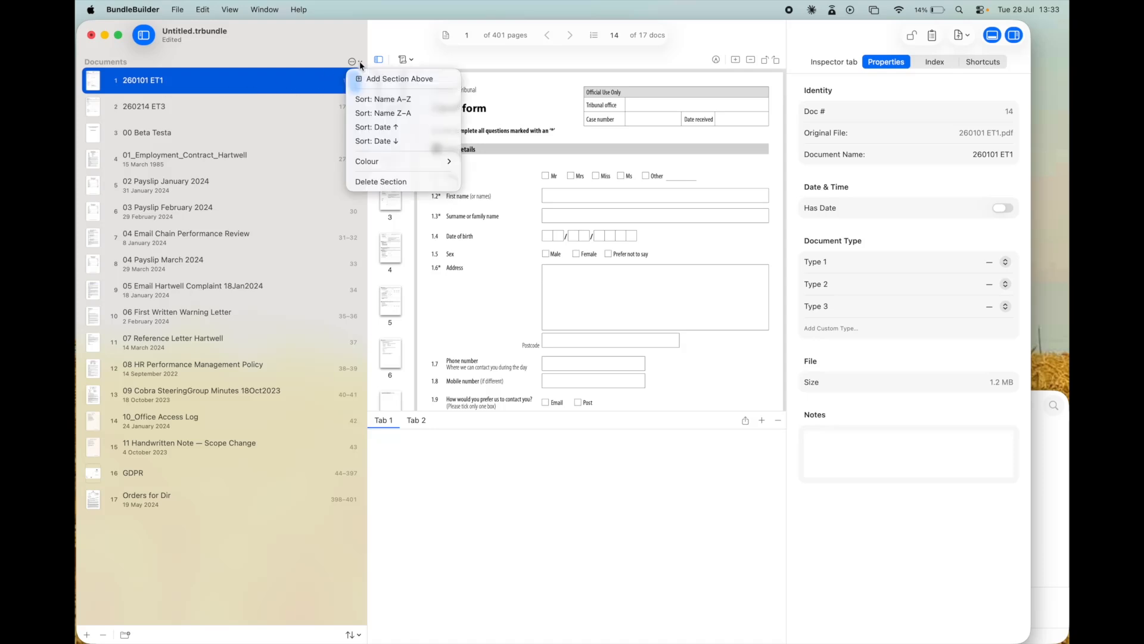
click(388, 79)
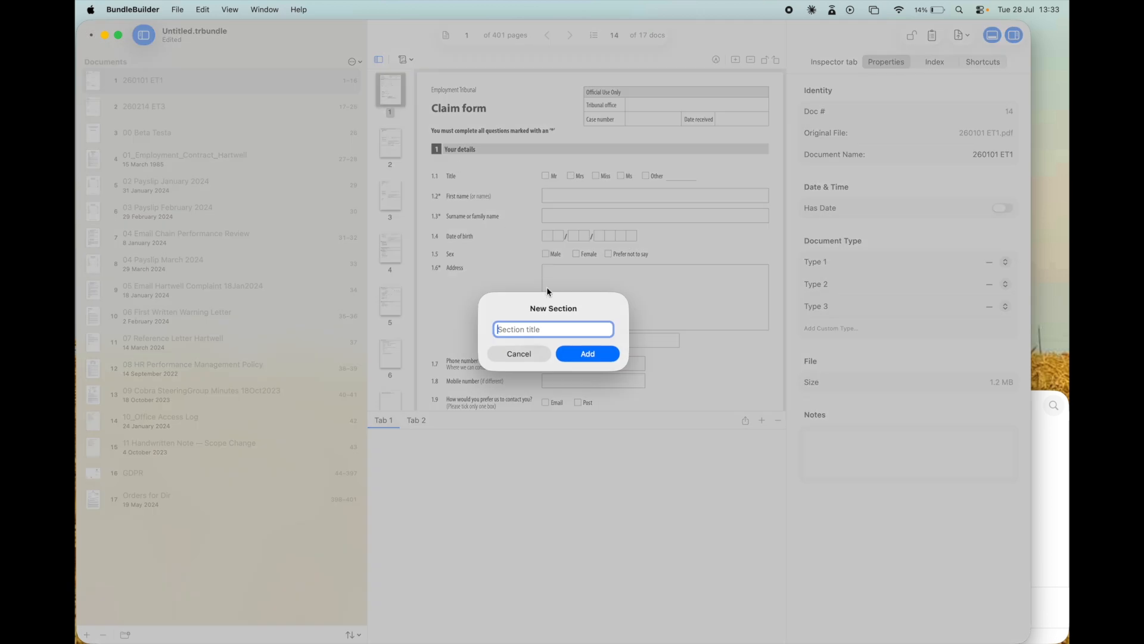
text(Tribunal Documents)
key(Return)
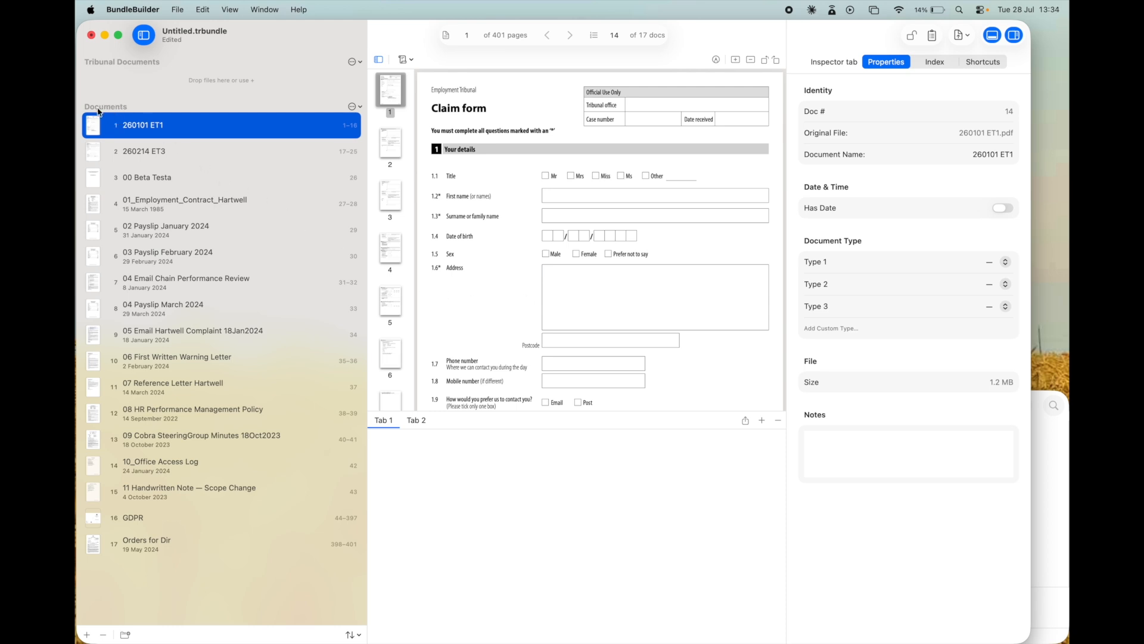
- Move 260101 ET1, 260214 ET3, Orders for Dir and GDPR into the Tribunal Documents section, in that order
shift+click(195, 153)
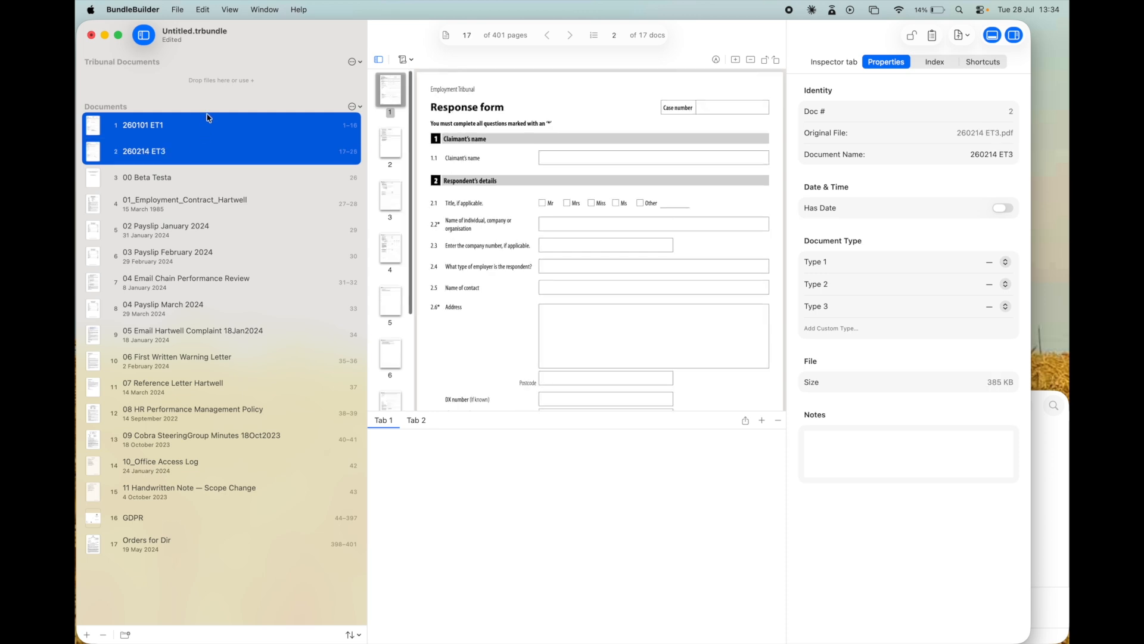
drag(209, 124, 166, 80)
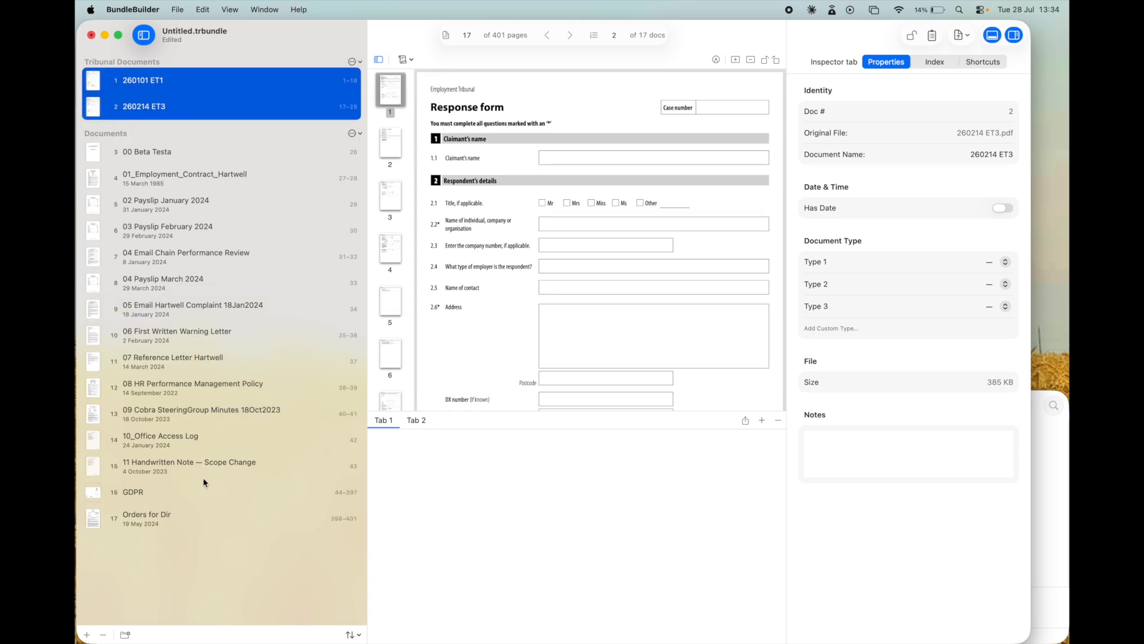
click(182, 523)
drag(181, 522, 188, 118)
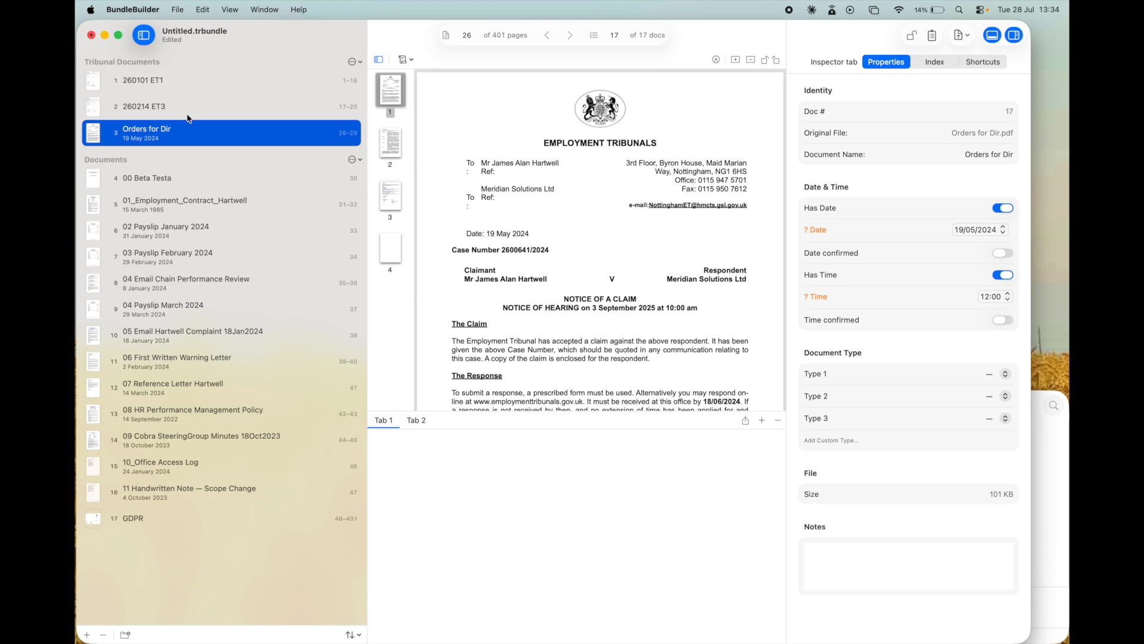
click(136, 524)
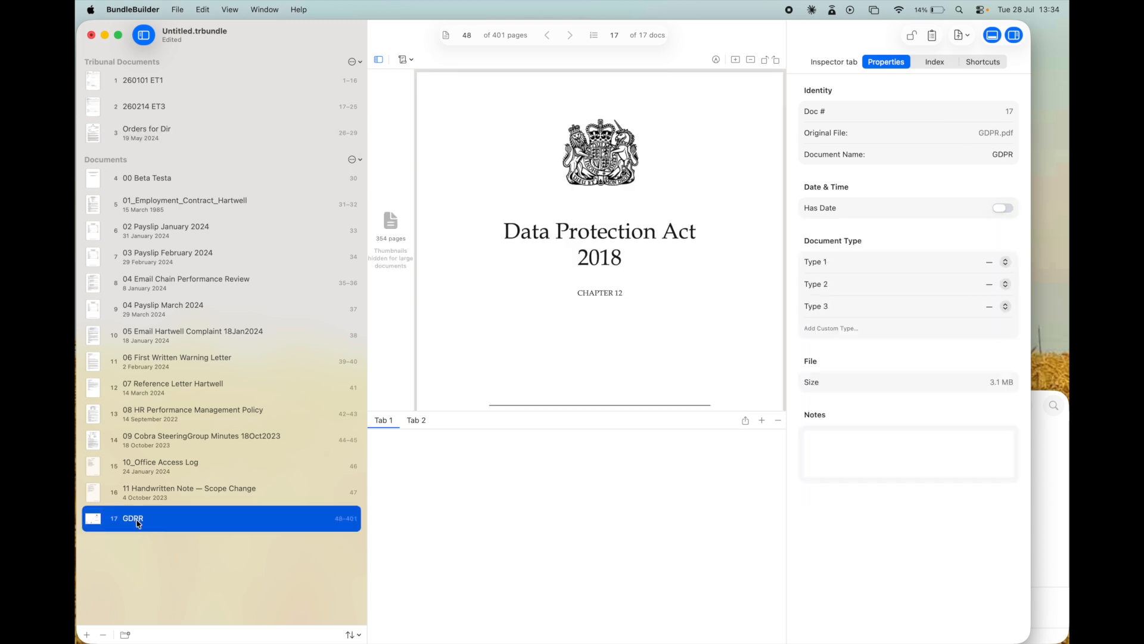
drag(138, 523, 150, 145)
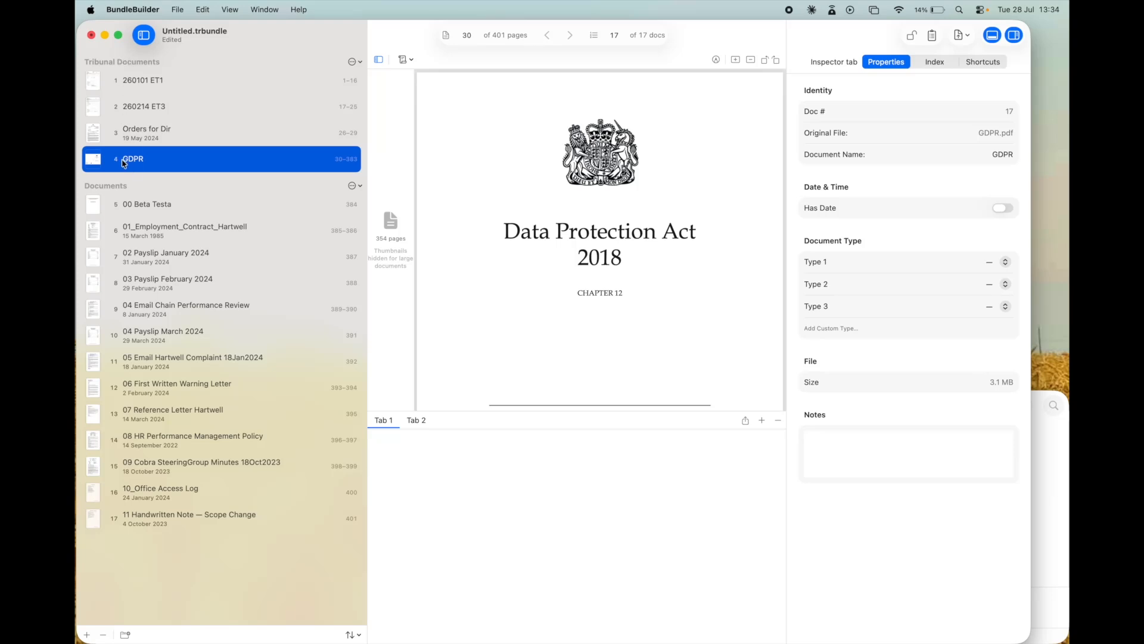
- Remove the 00 Beta Testa document from the bundle
click(167, 206)
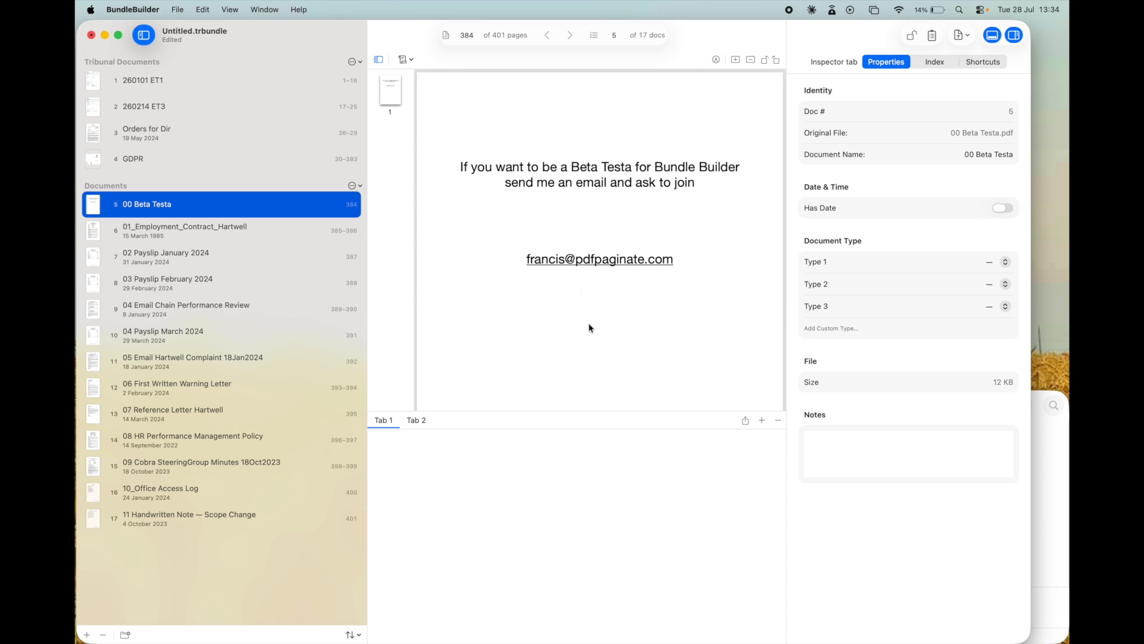
right_click(159, 208)
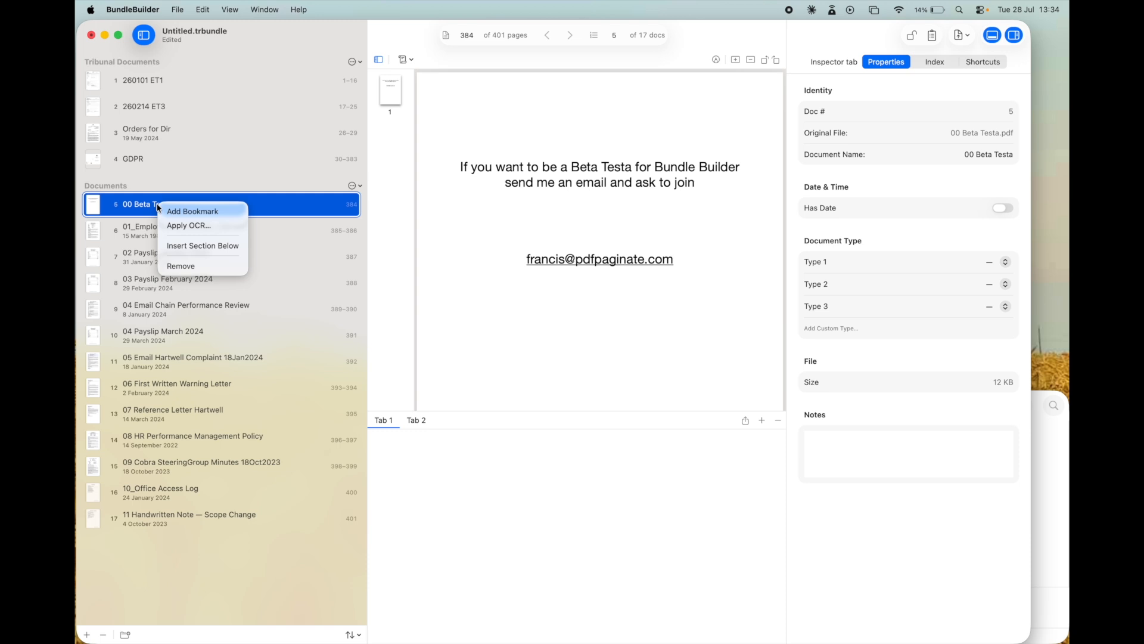
click(195, 267)
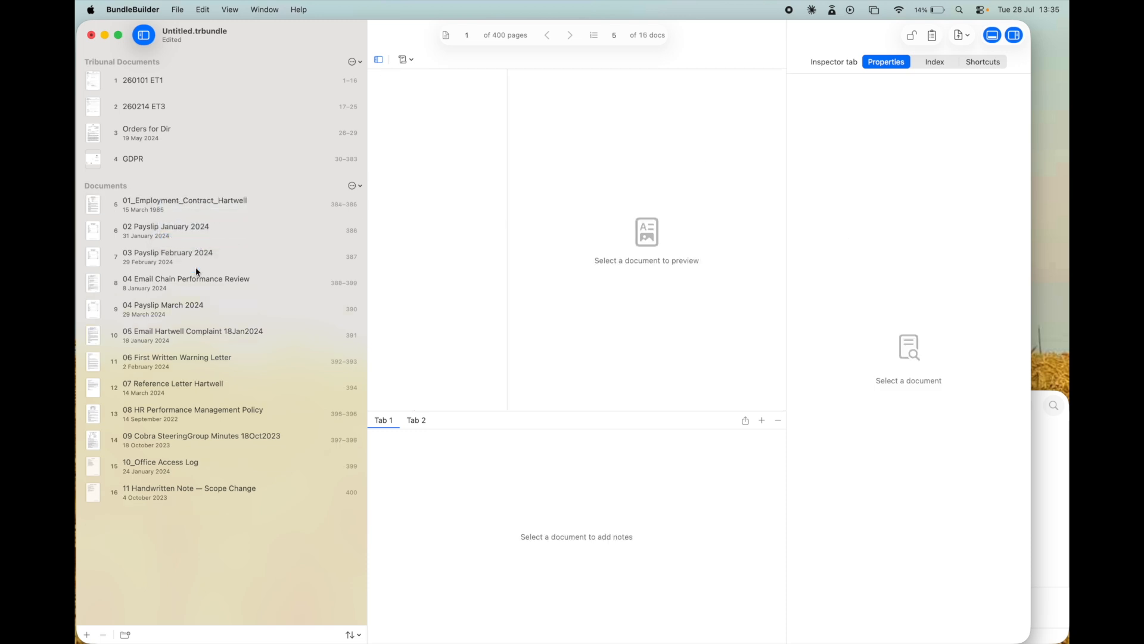
- View the employment contract and 02 Payslip January 2024, ending on the contract's preview and date properties
click(178, 213)
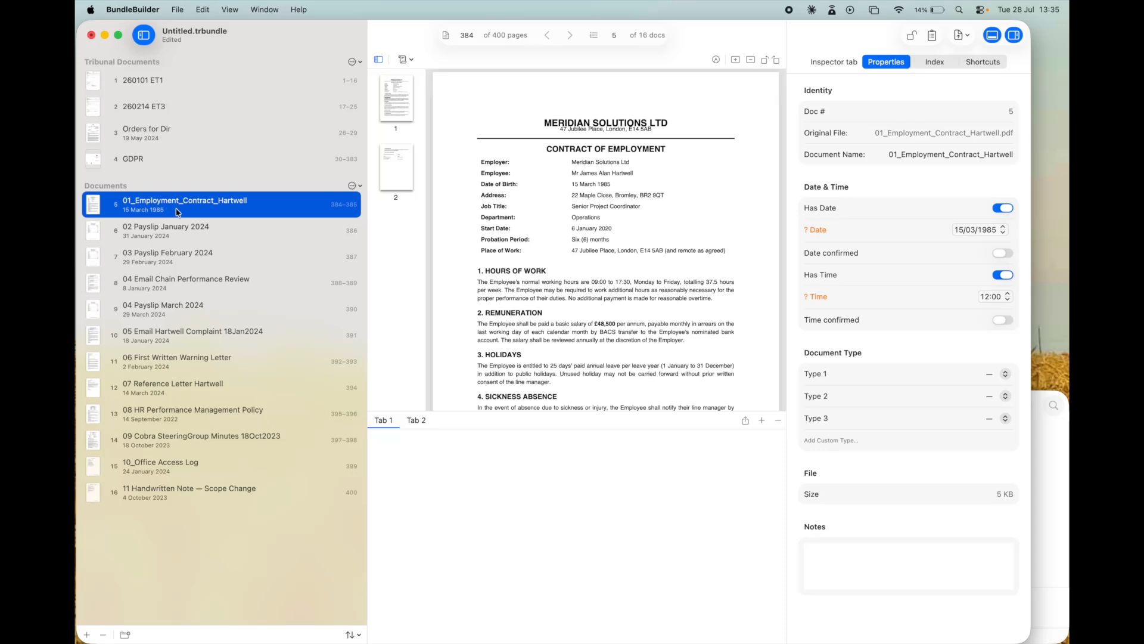
click(187, 237)
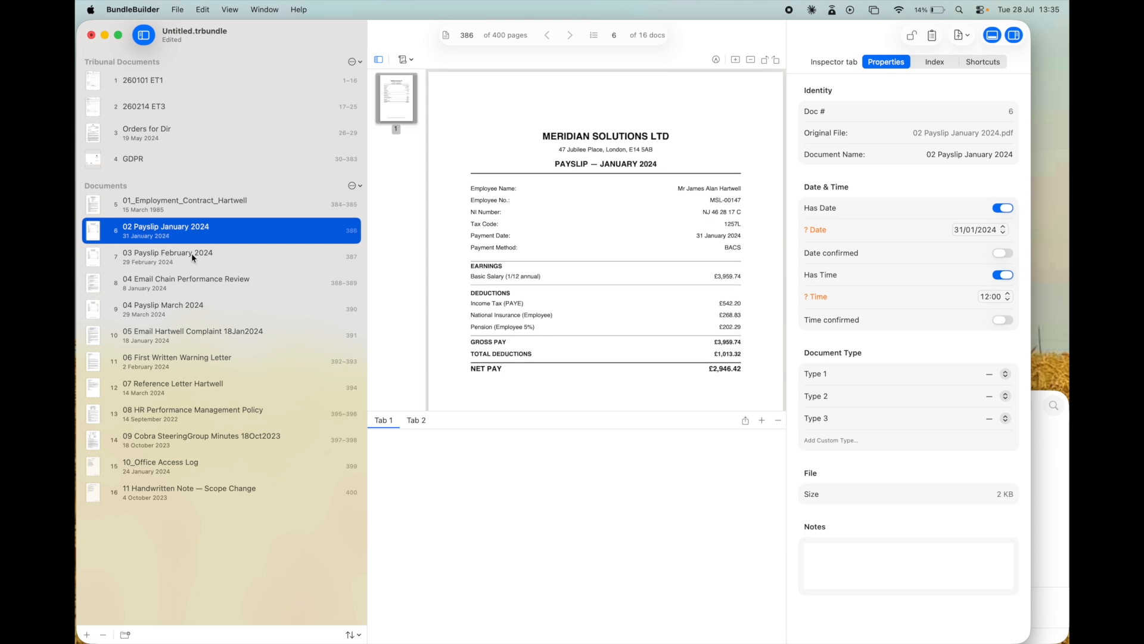
click(177, 205)
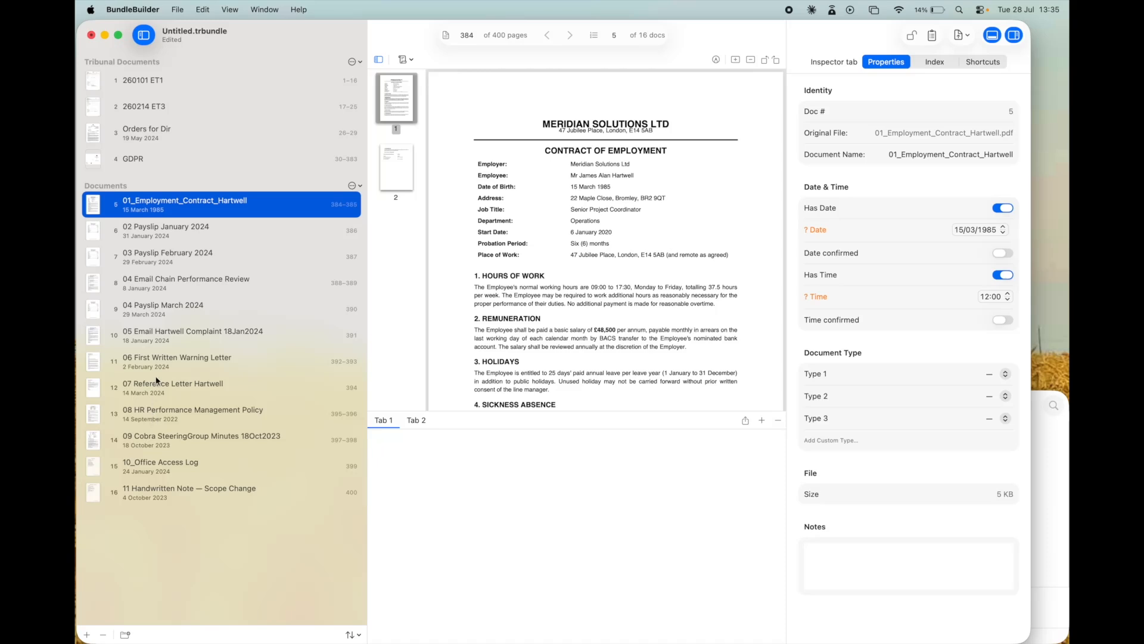
- View the January, February and March 2024 payslips in the Documents section, ending on the 03 Payslip February 2024 preview
click(164, 304)
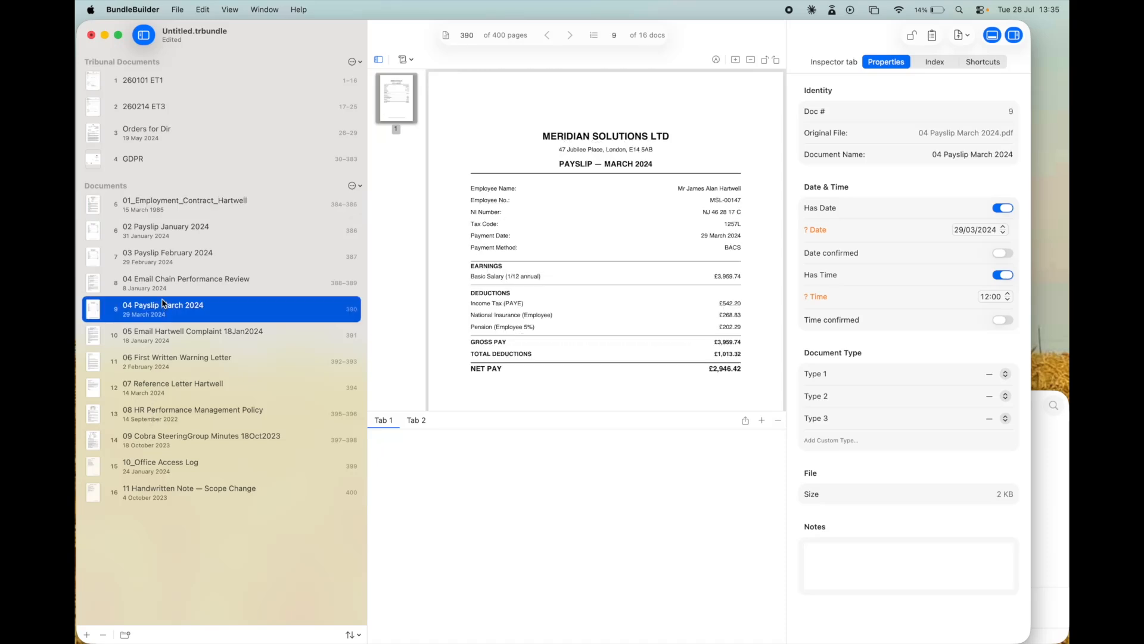
click(173, 227)
click(174, 259)
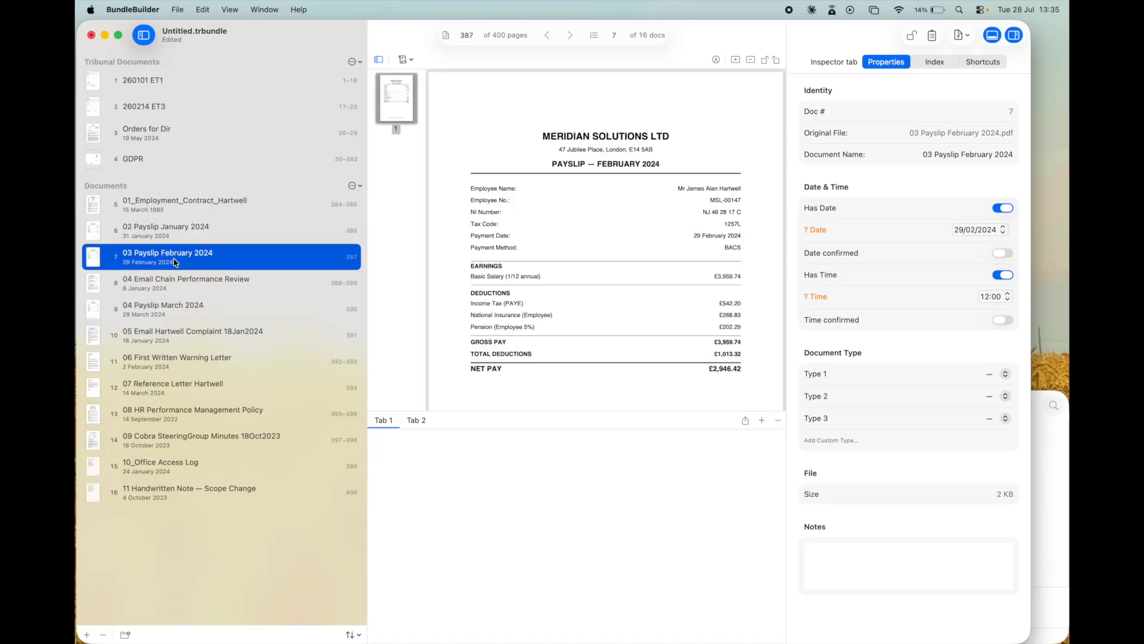
- Insert a new section below the 11 Handwritten Note — Scope Change document and title it "Payslips"
click(164, 496)
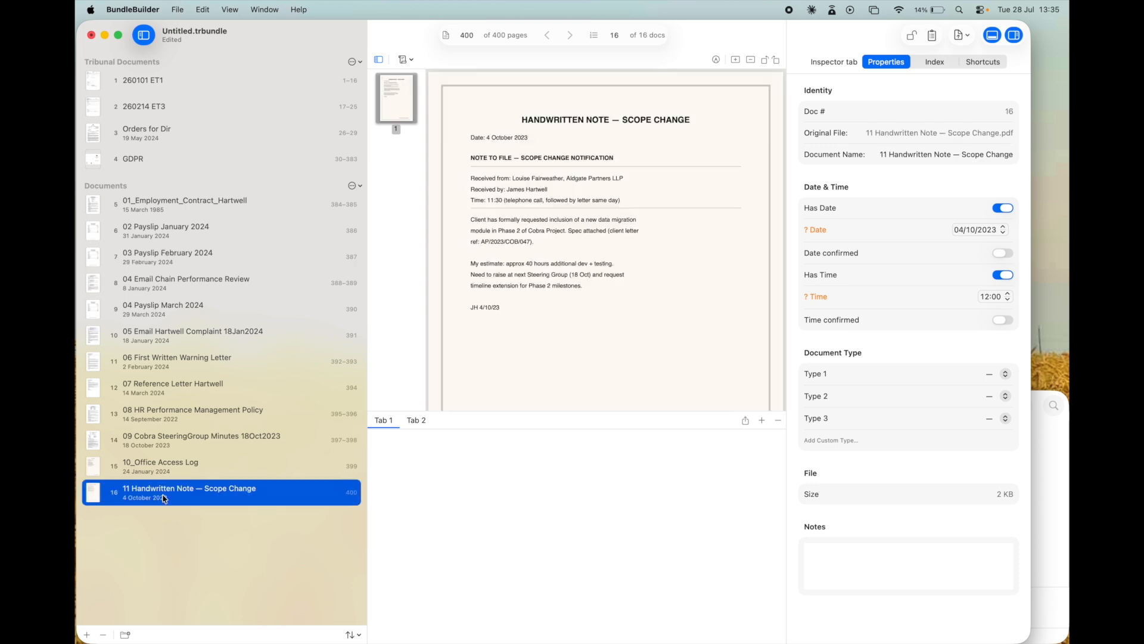
right_click(260, 503)
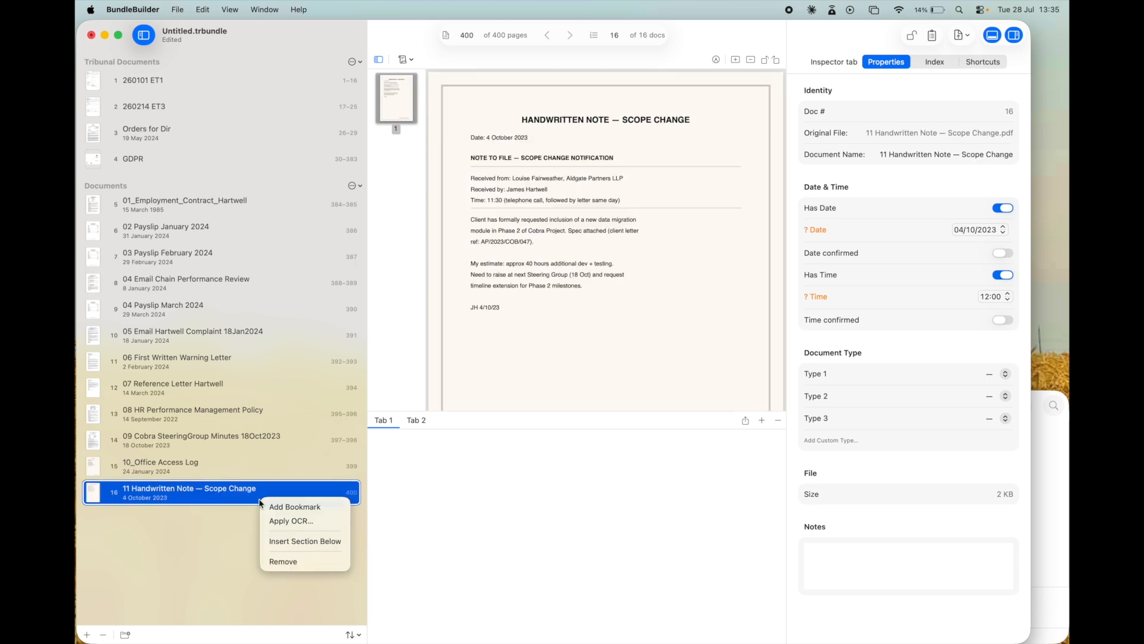
click(292, 541)
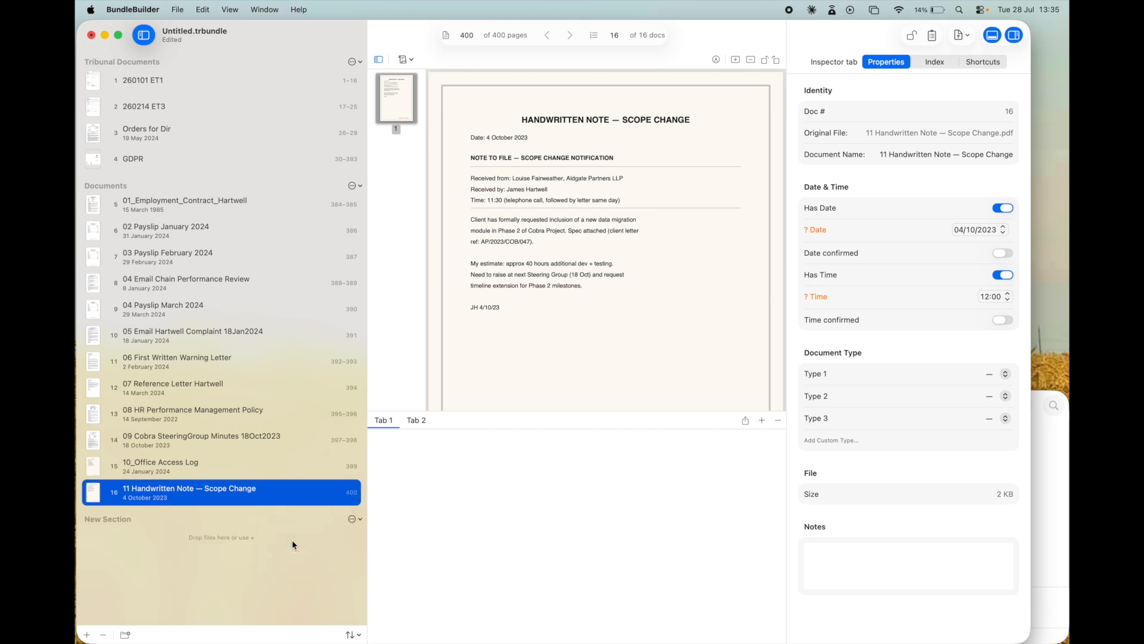
double_click(108, 520)
drag(129, 519, 79, 519)
text(P)
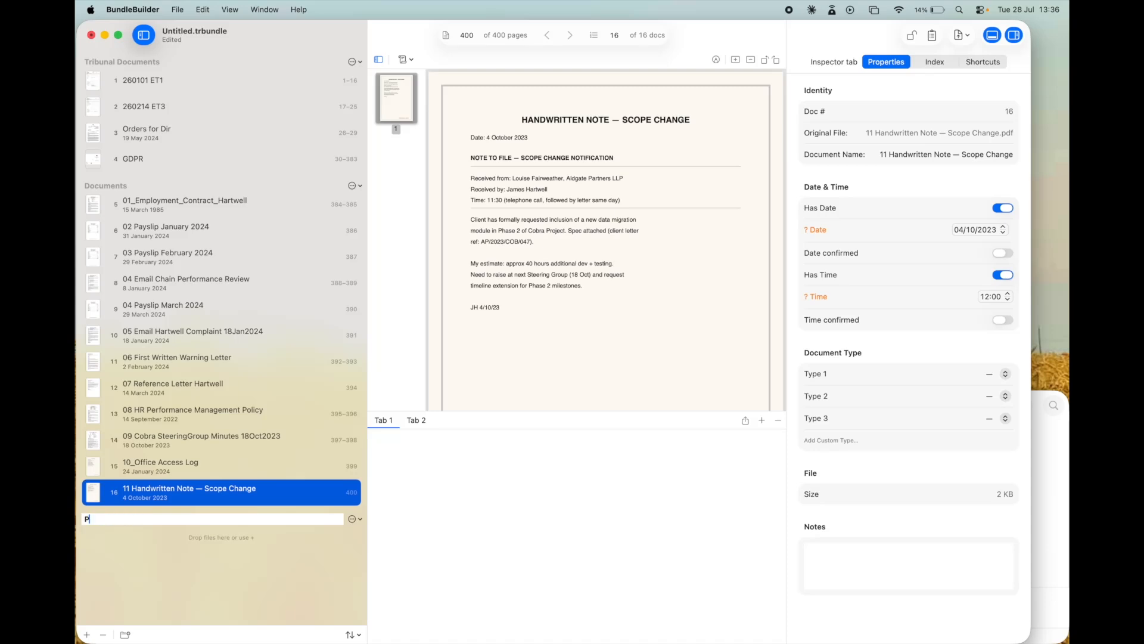
text(ayslips)
key(Return)
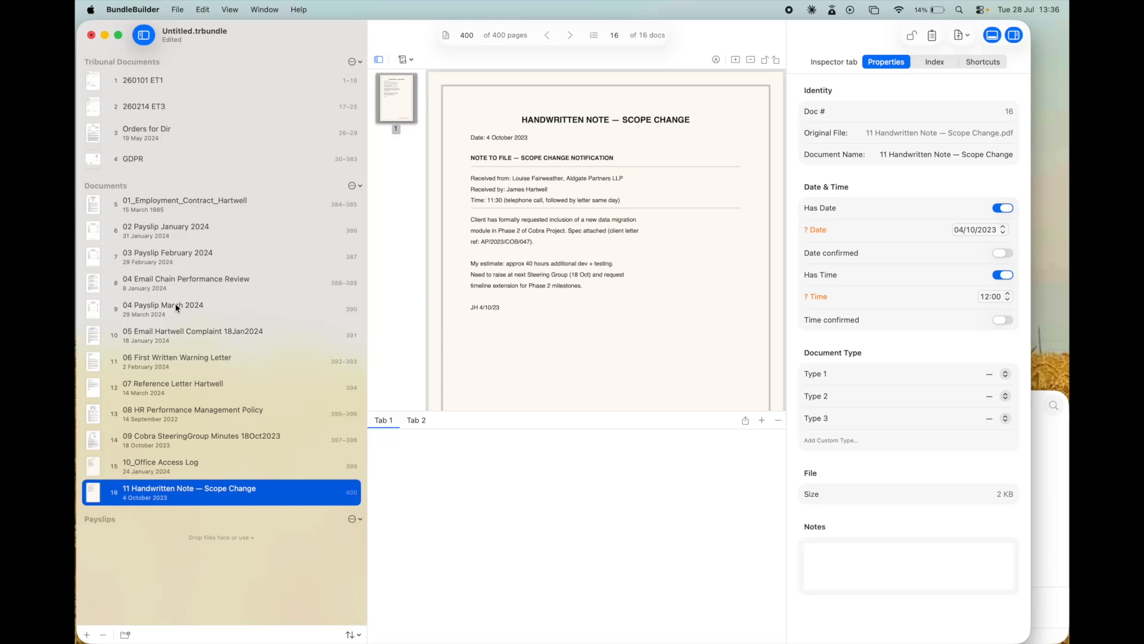
- Move the January, February and March 2024 payslips into the Payslips section, in that order
click(181, 236)
shift+click(180, 252)
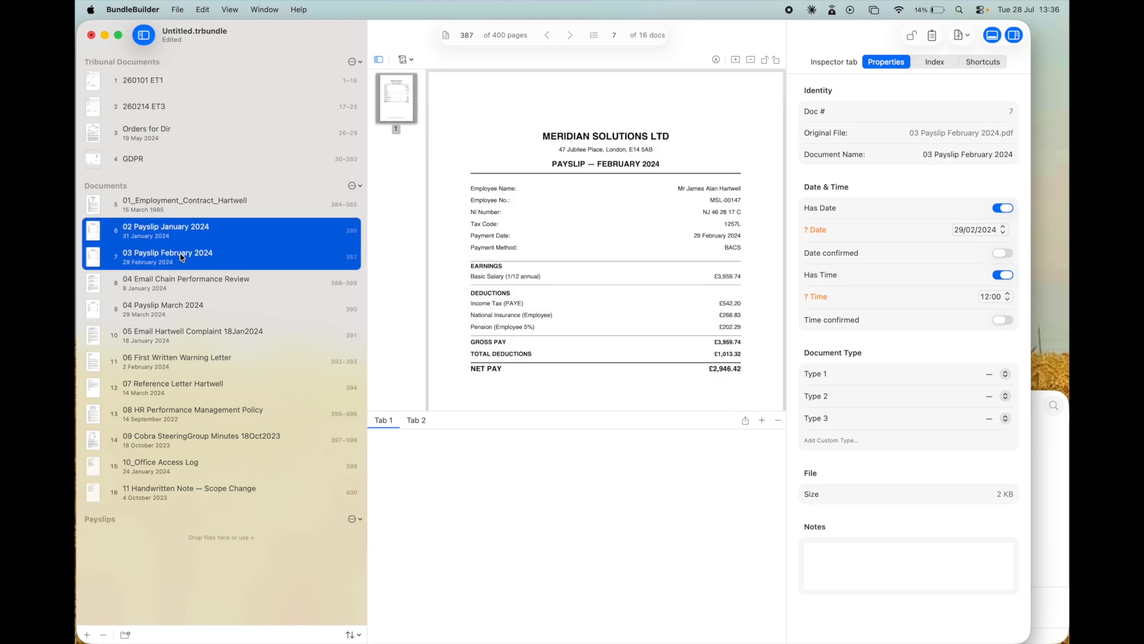
drag(173, 236, 151, 531)
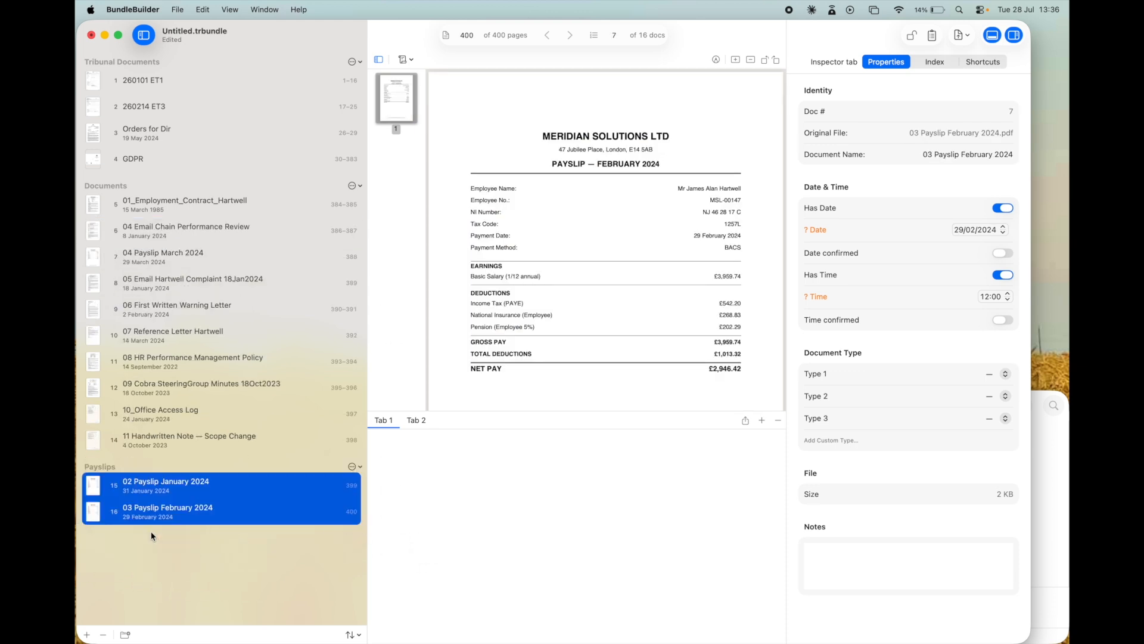
click(155, 260)
drag(157, 260, 153, 521)
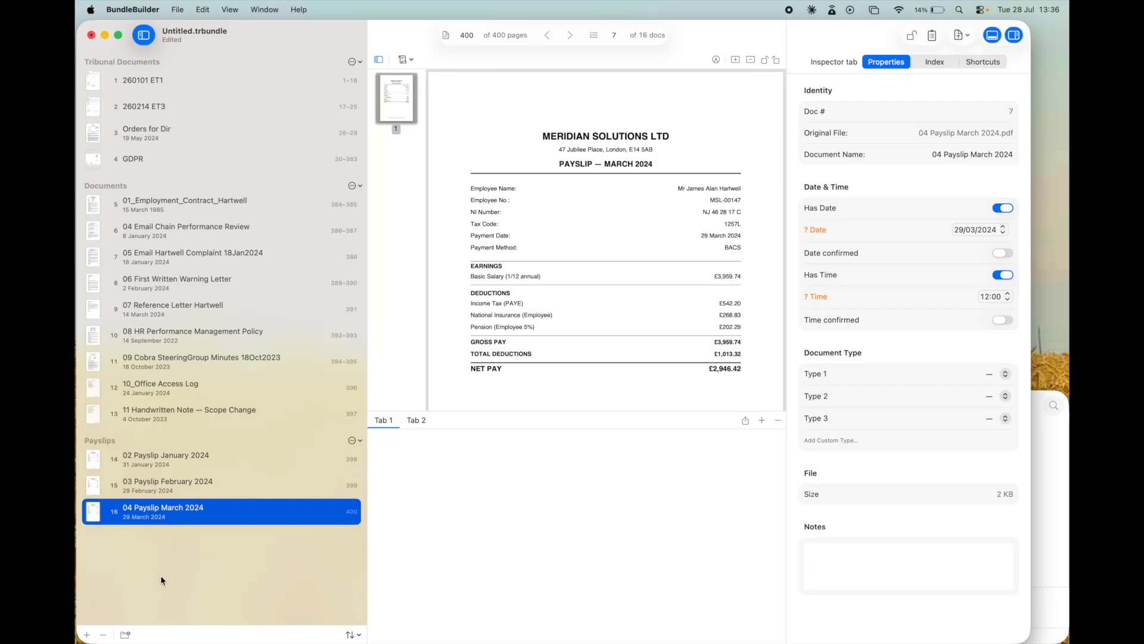
- Look at the new-section prompt and the sorting options for the whole bundle, without adding a section or applying a sort
click(125, 634)
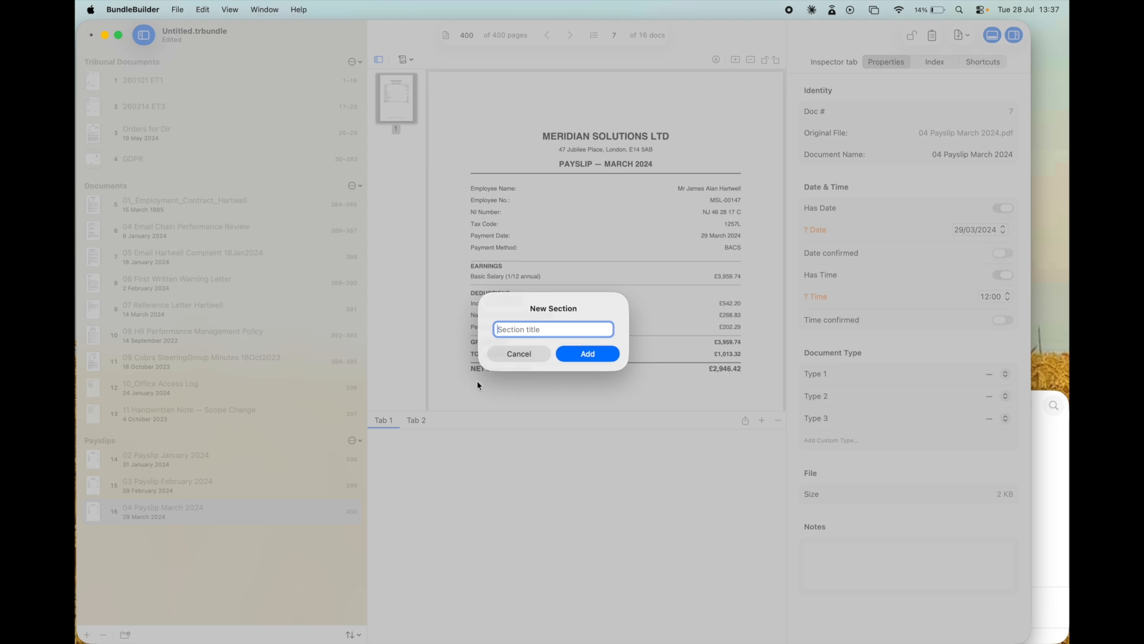
click(528, 359)
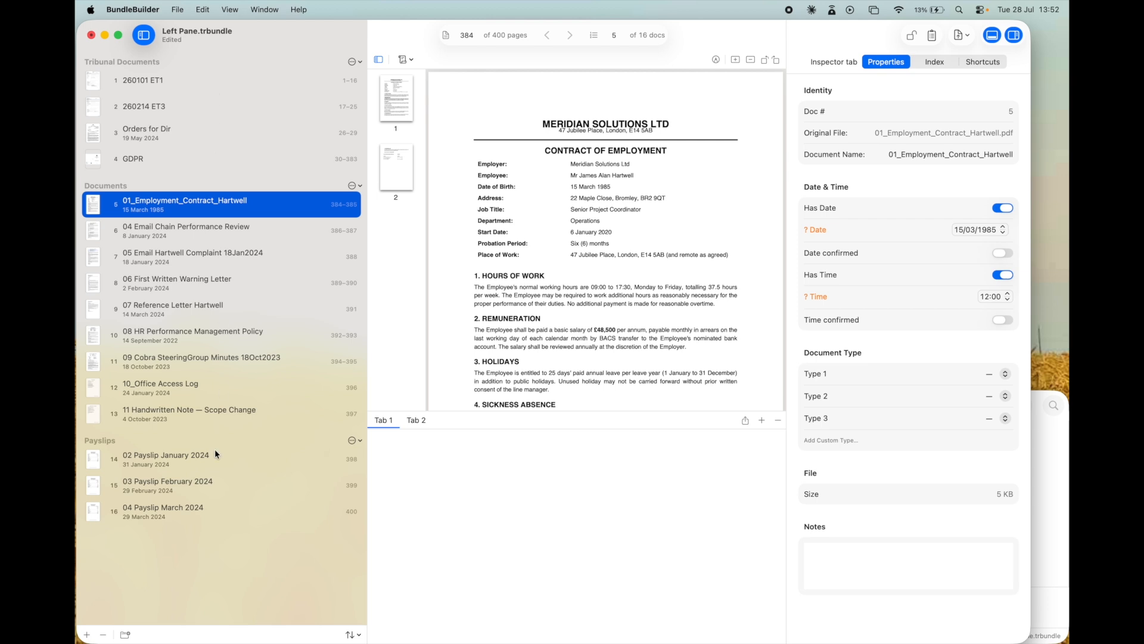
click(353, 634)
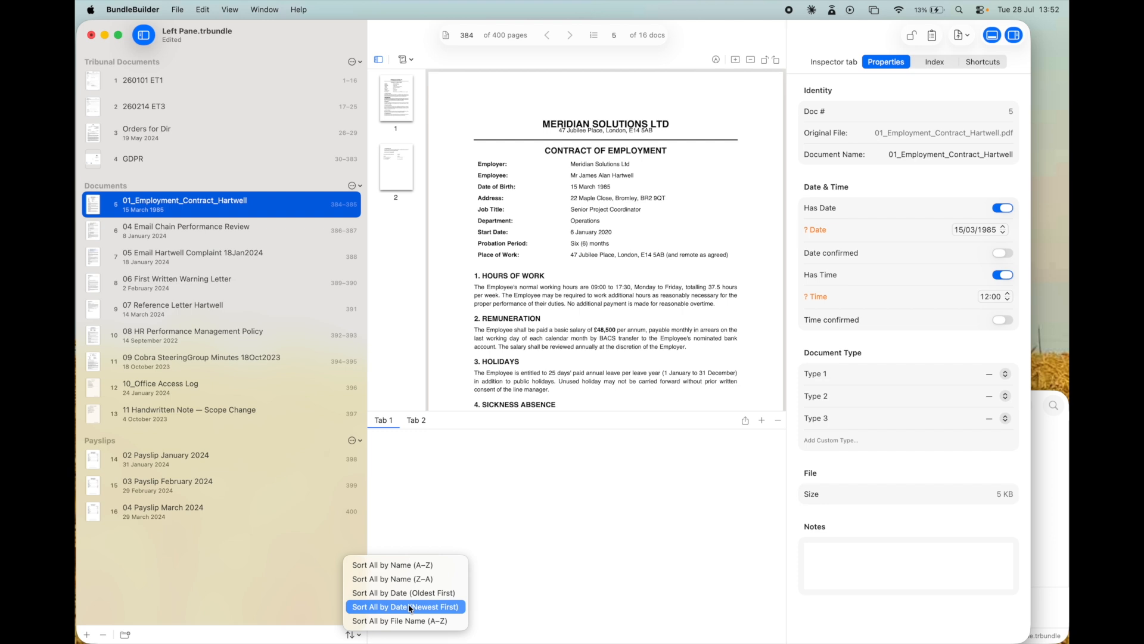
click(352, 636)
click(352, 635)
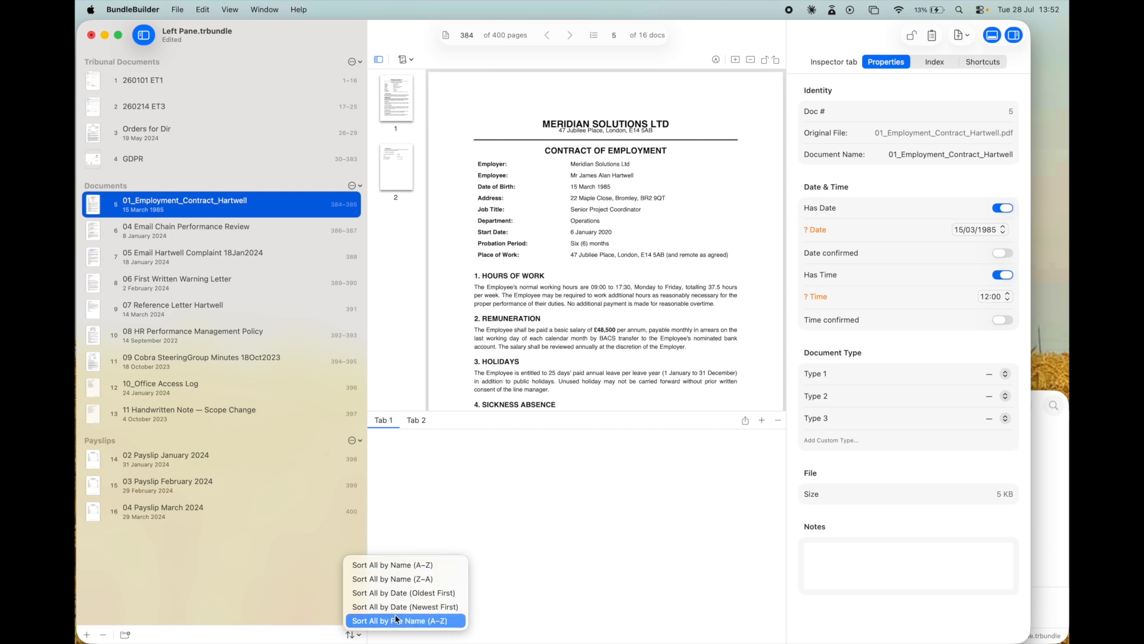
click(281, 539)
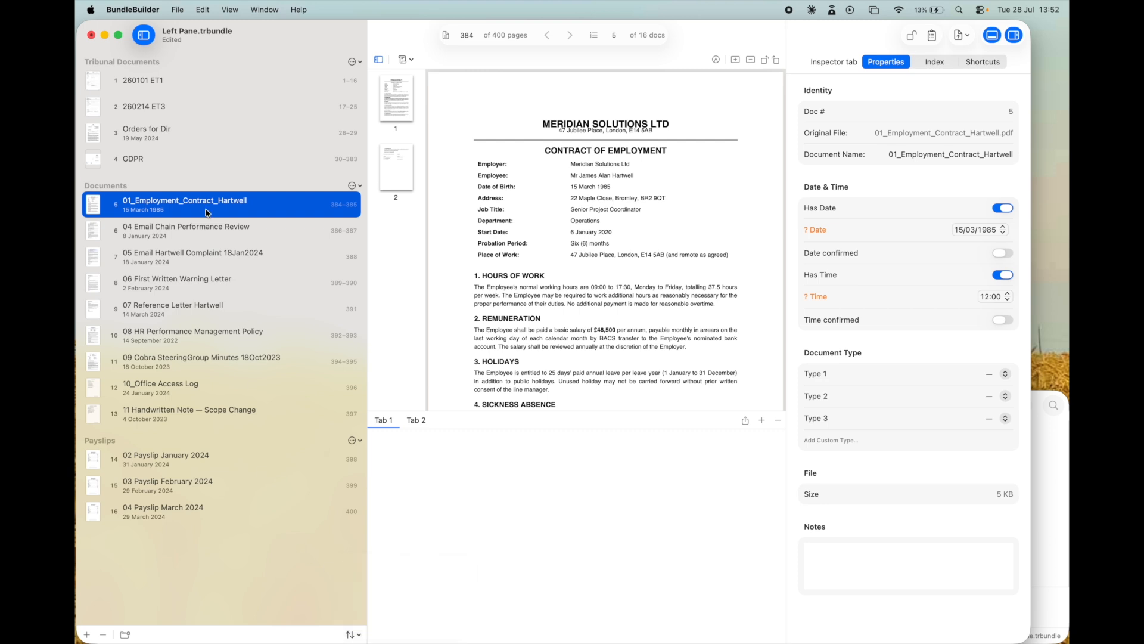
- Sort only the documents in the Documents section by name, Z–A
shift+click(210, 413)
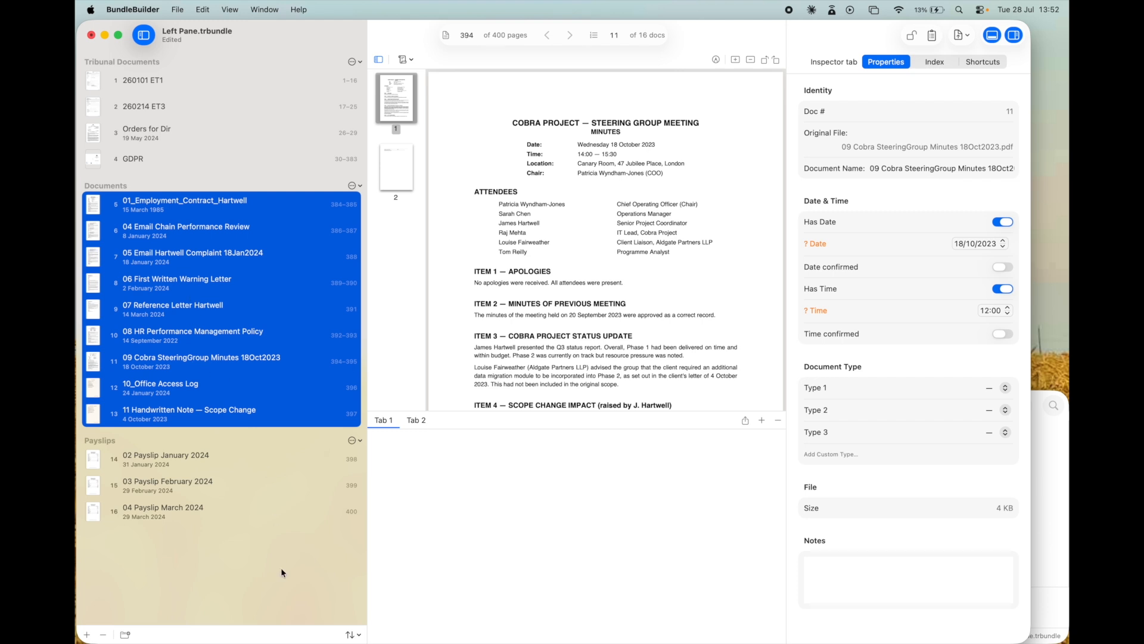
click(353, 635)
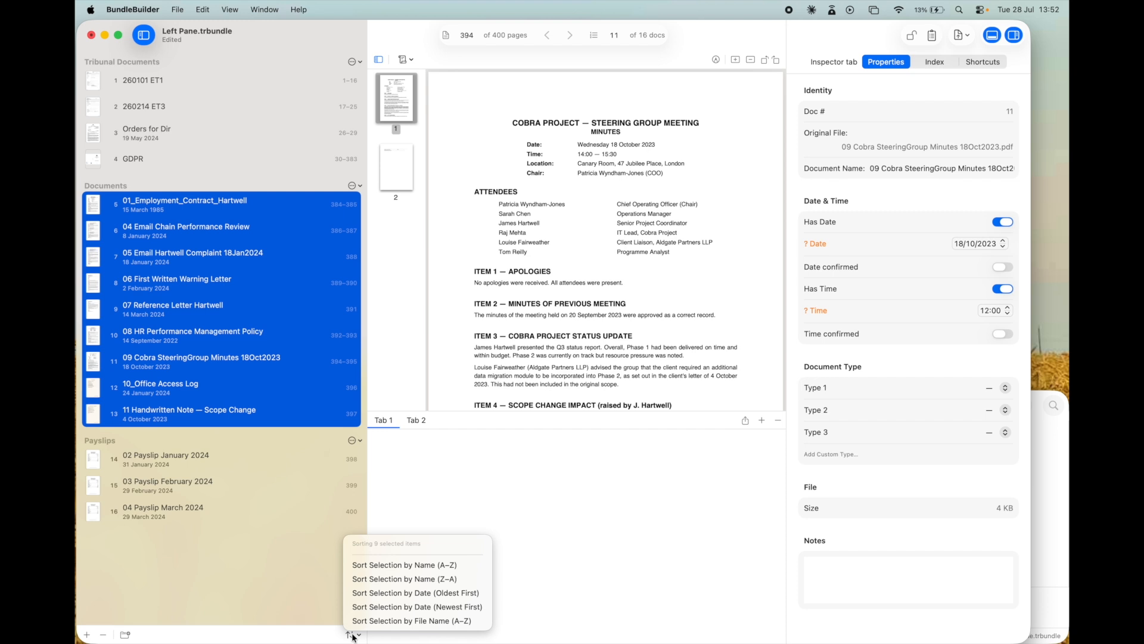
click(403, 581)
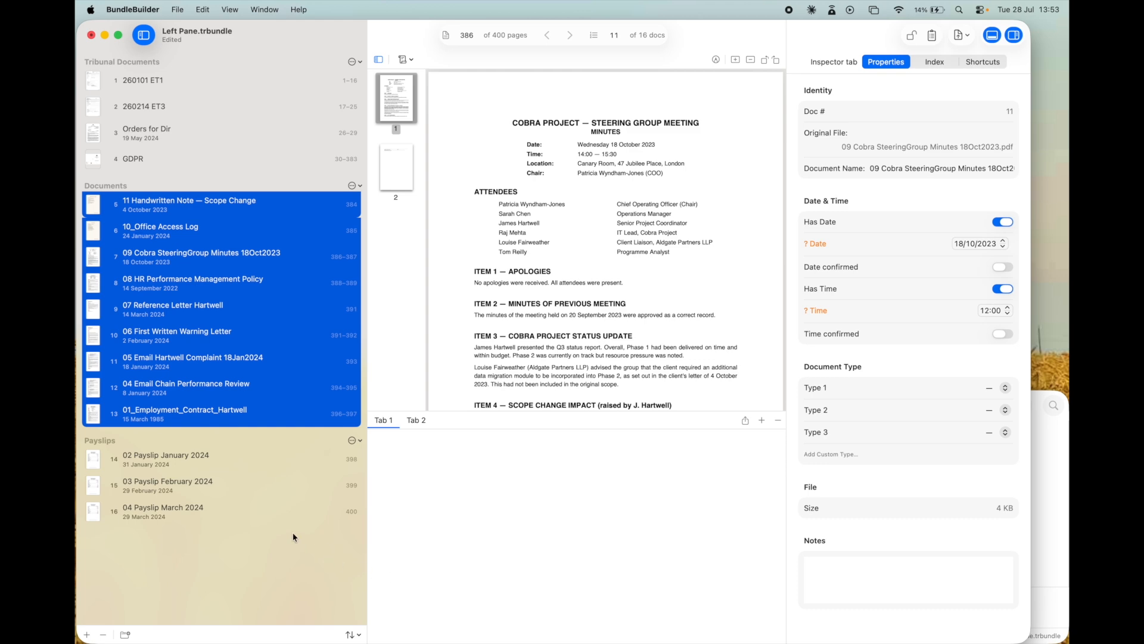
- Sort all documents in the Documents section by name, A–Z
click(244, 362)
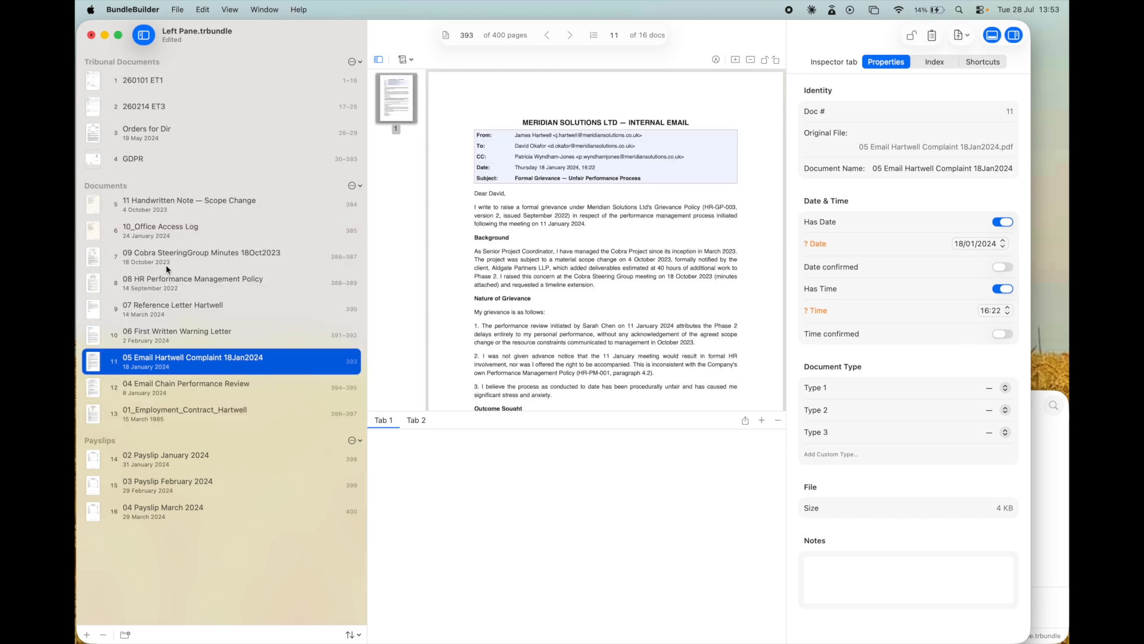
click(131, 209)
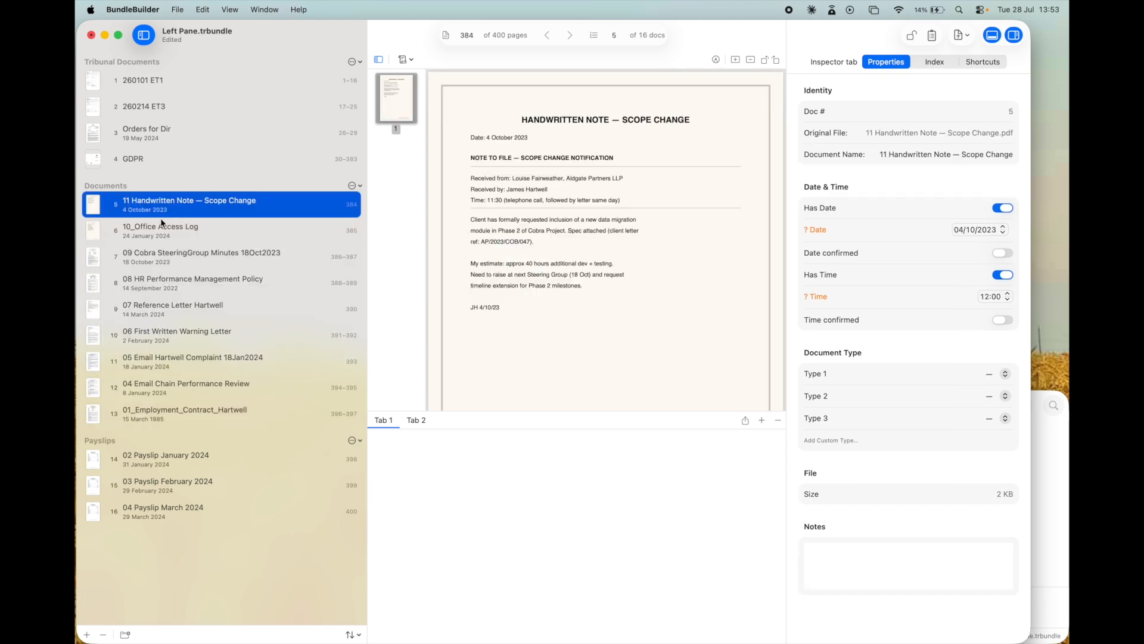
click(159, 422)
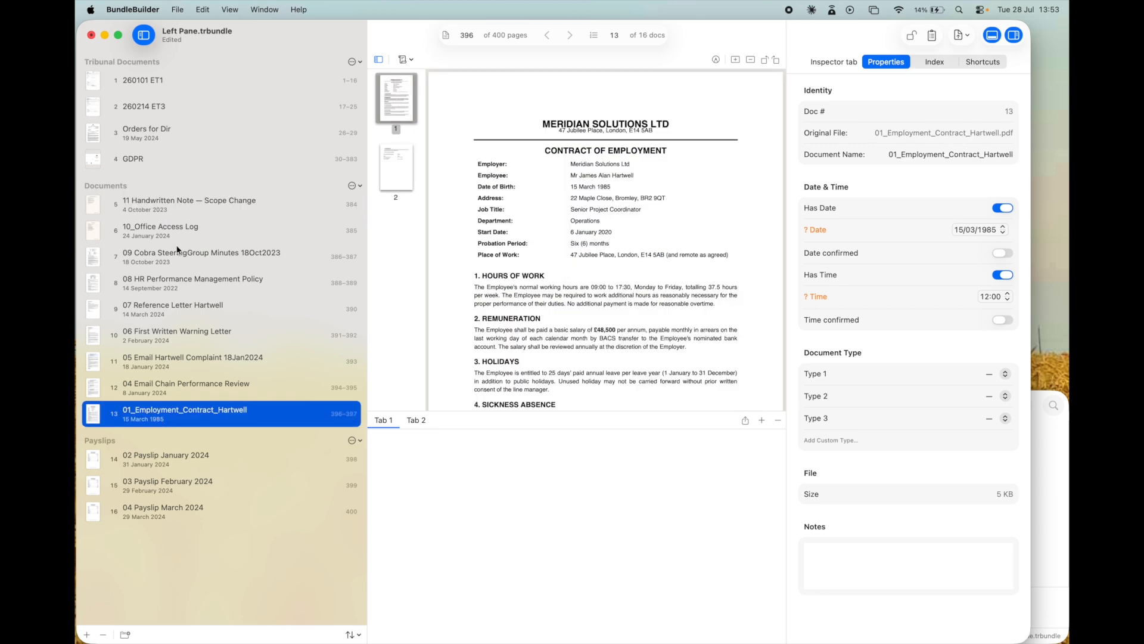
shift+click(176, 207)
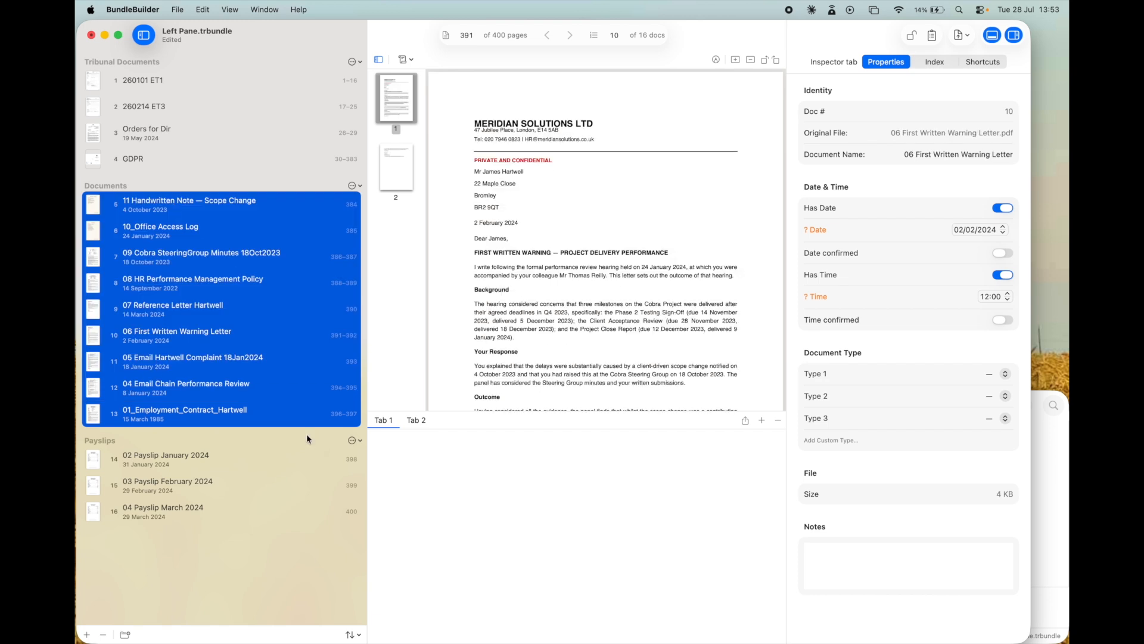
click(352, 635)
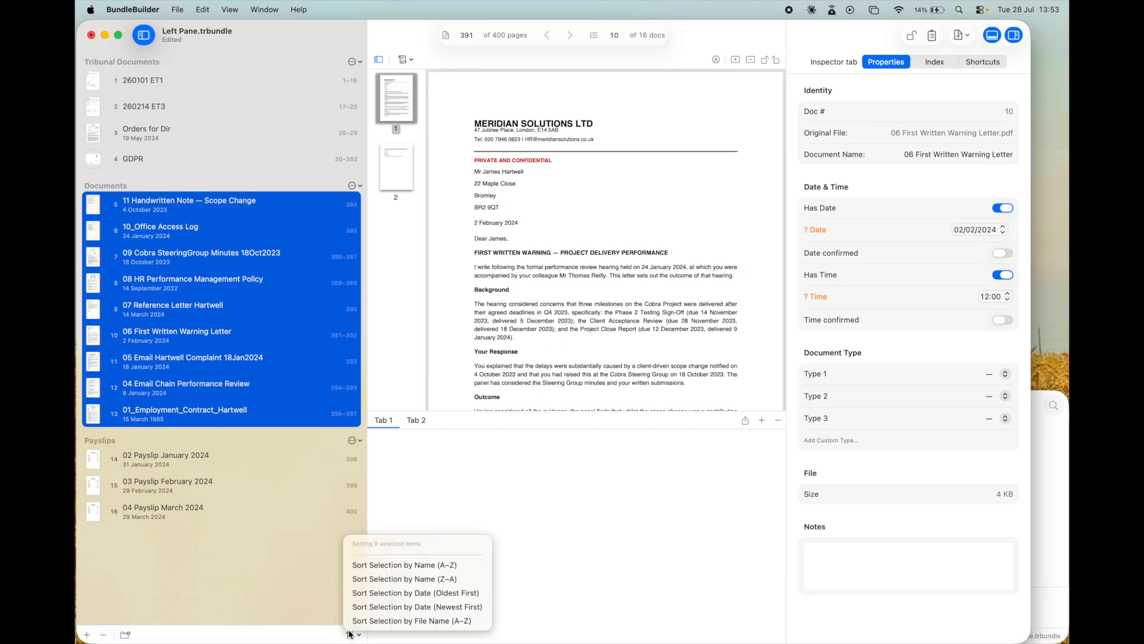
click(422, 567)
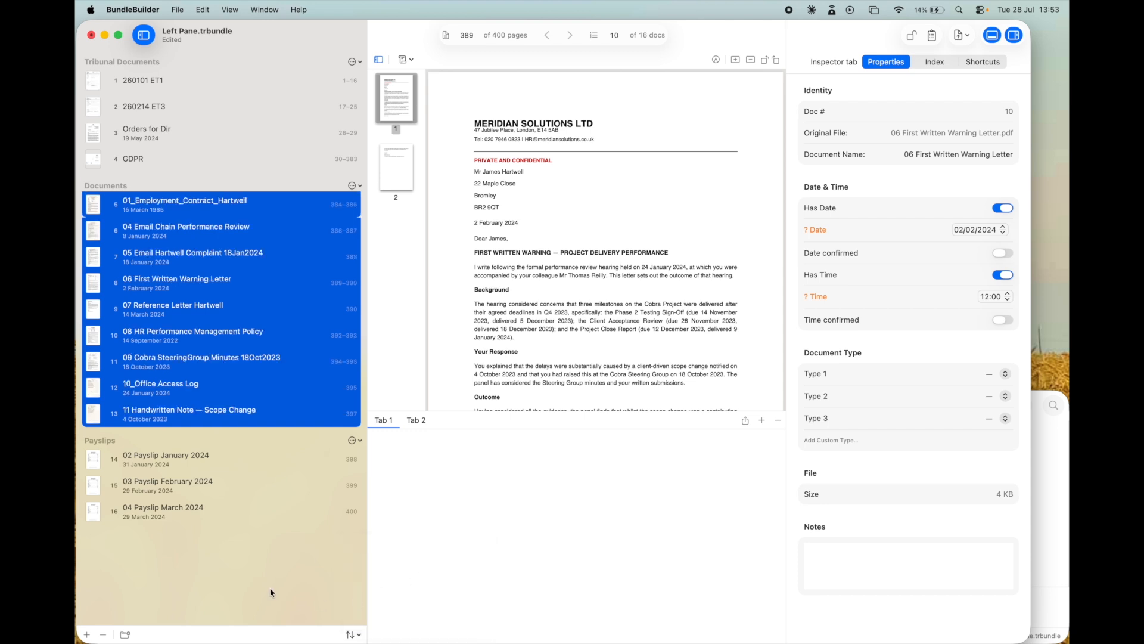
- Compare the sorting options offered with only the 07 Reference Letter selected and with it and 08 HR Performance Management Policy selected, applying none
click(352, 635)
click(348, 636)
click(239, 325)
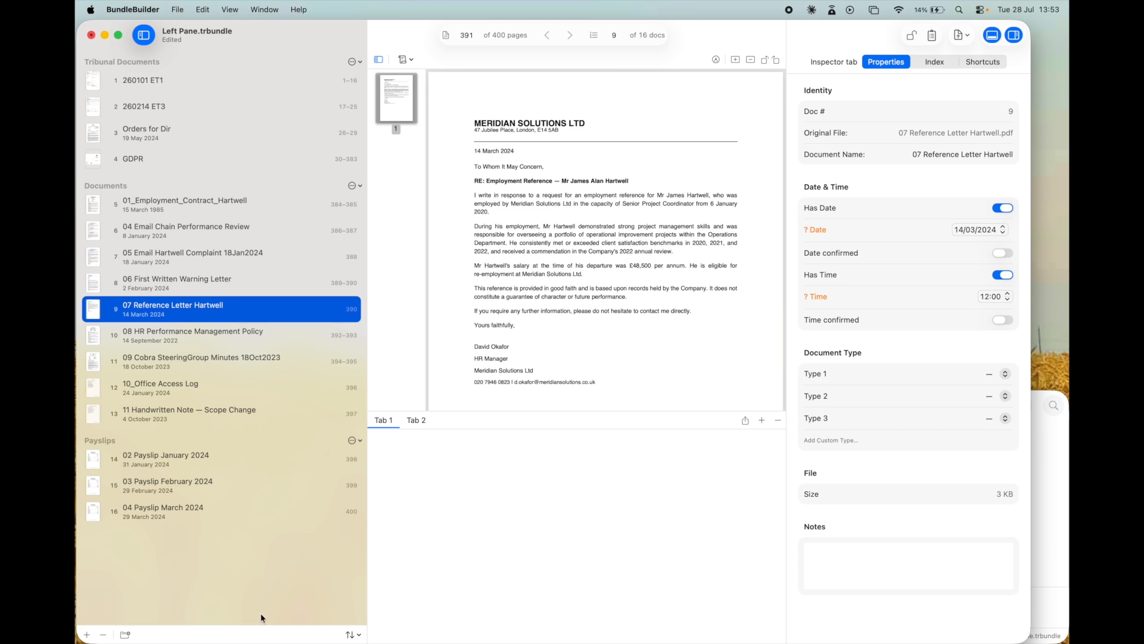
click(351, 636)
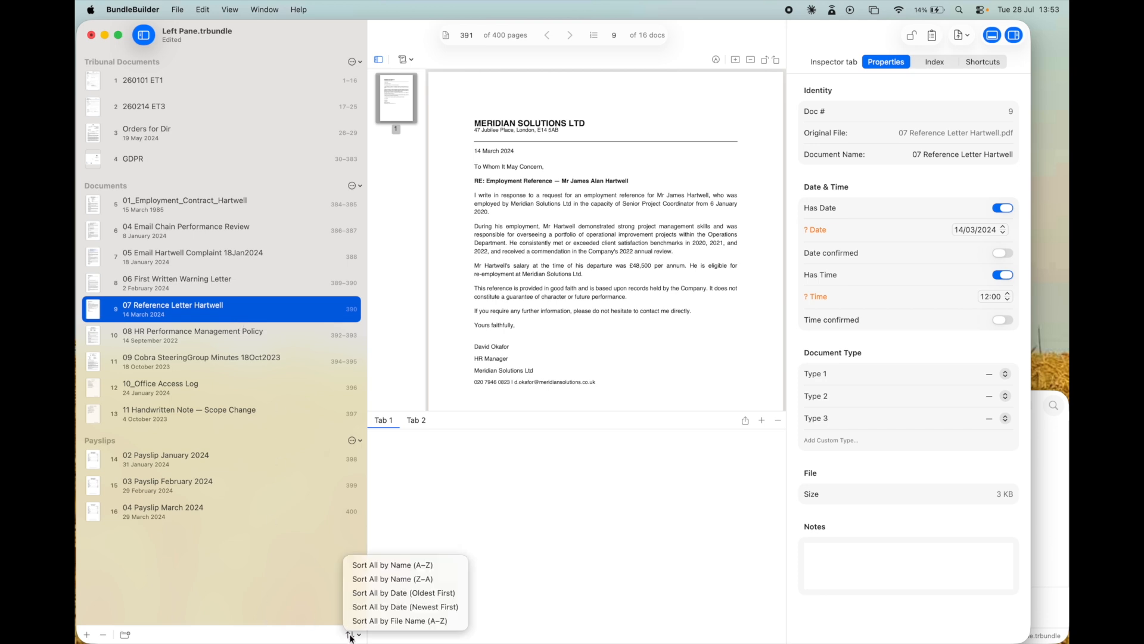
click(263, 572)
shift+click(232, 337)
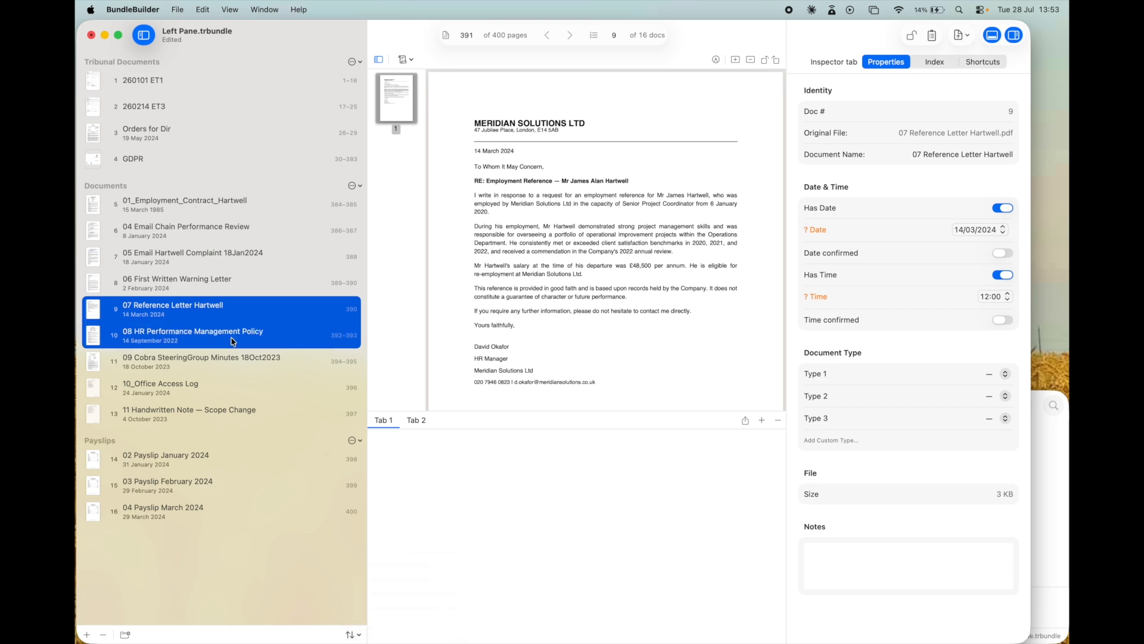
click(351, 636)
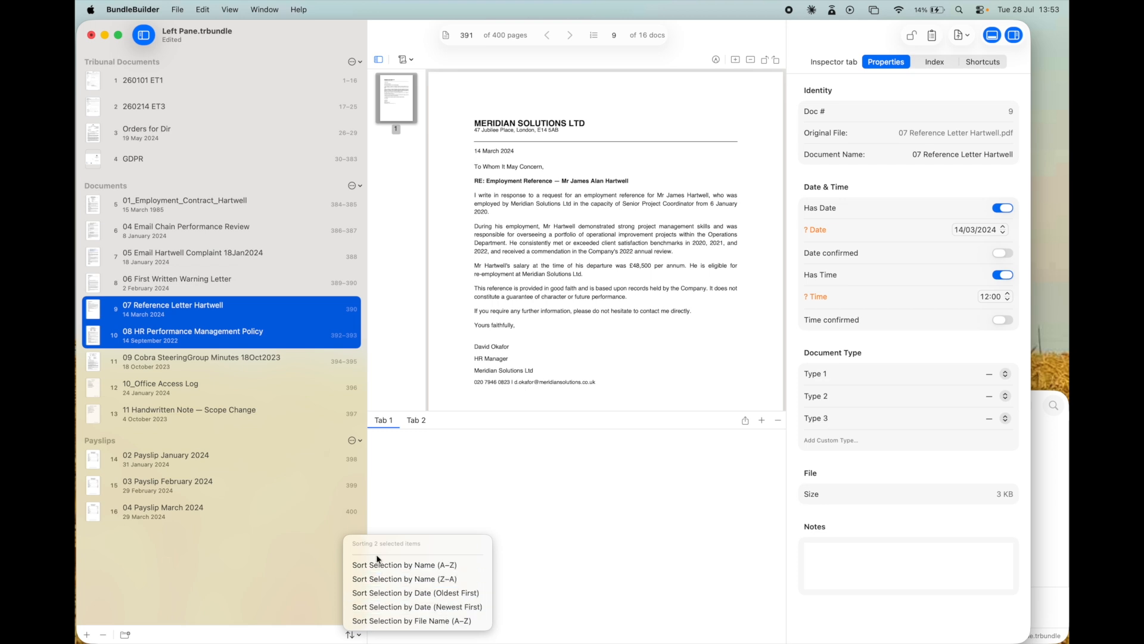
click(308, 578)
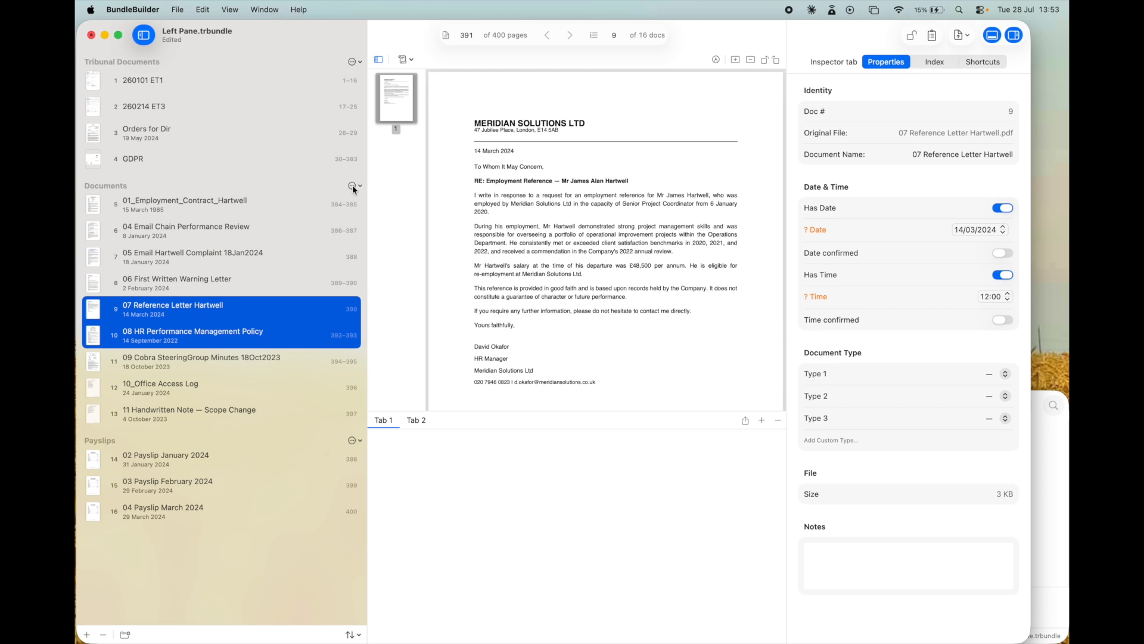
- Set the Documents section's colour to Red and look over its remaining section options without applying any
click(298, 335)
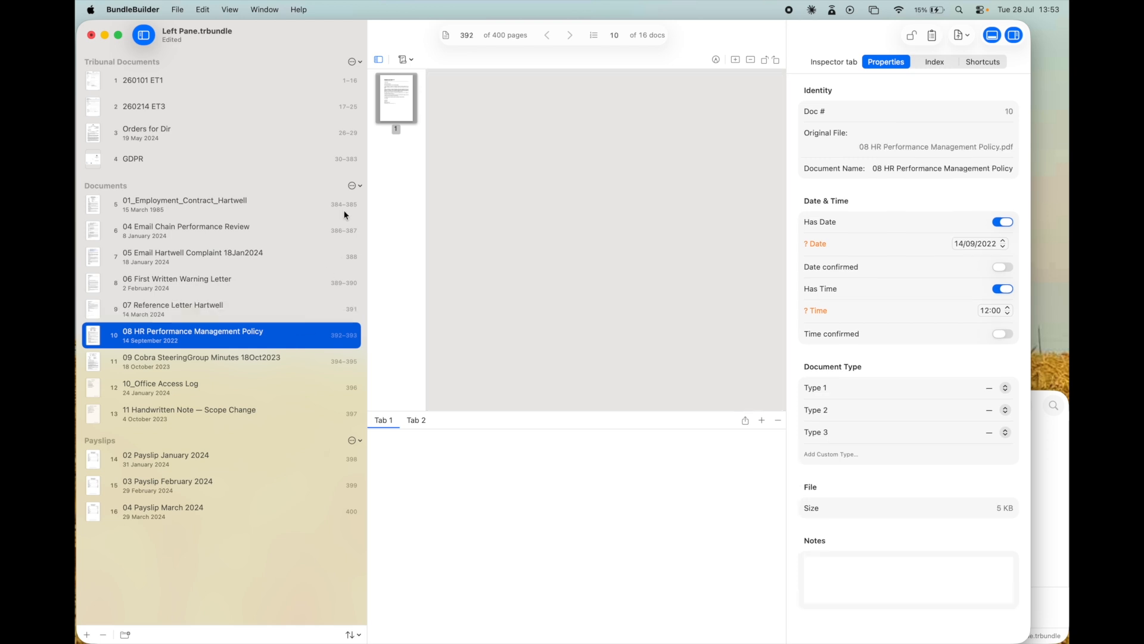
click(353, 186)
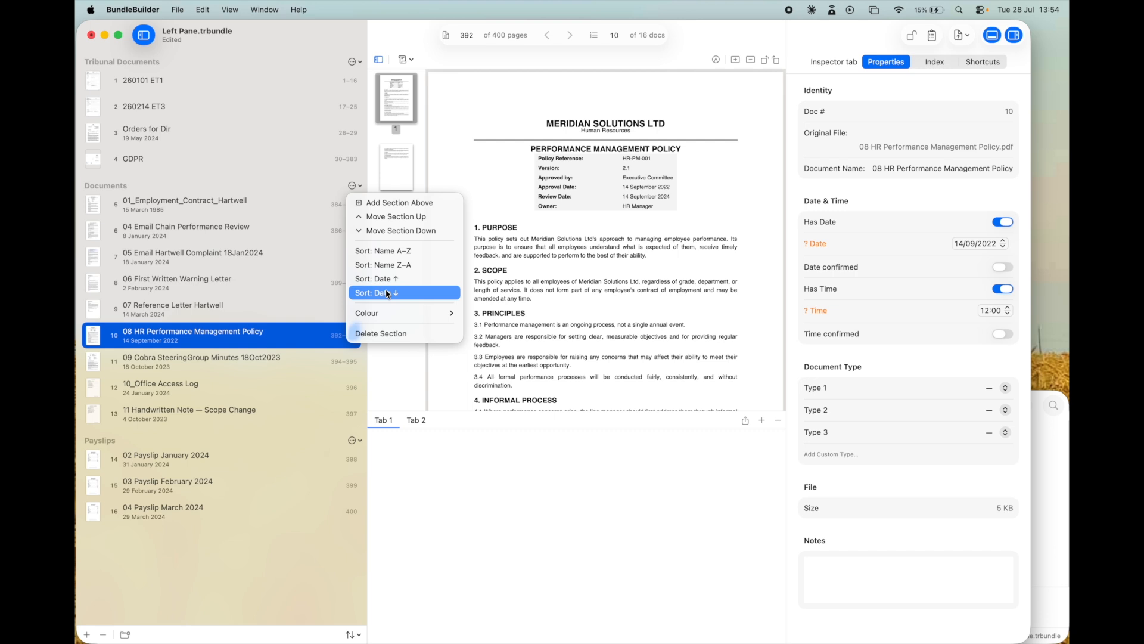
mouse_move(386, 315)
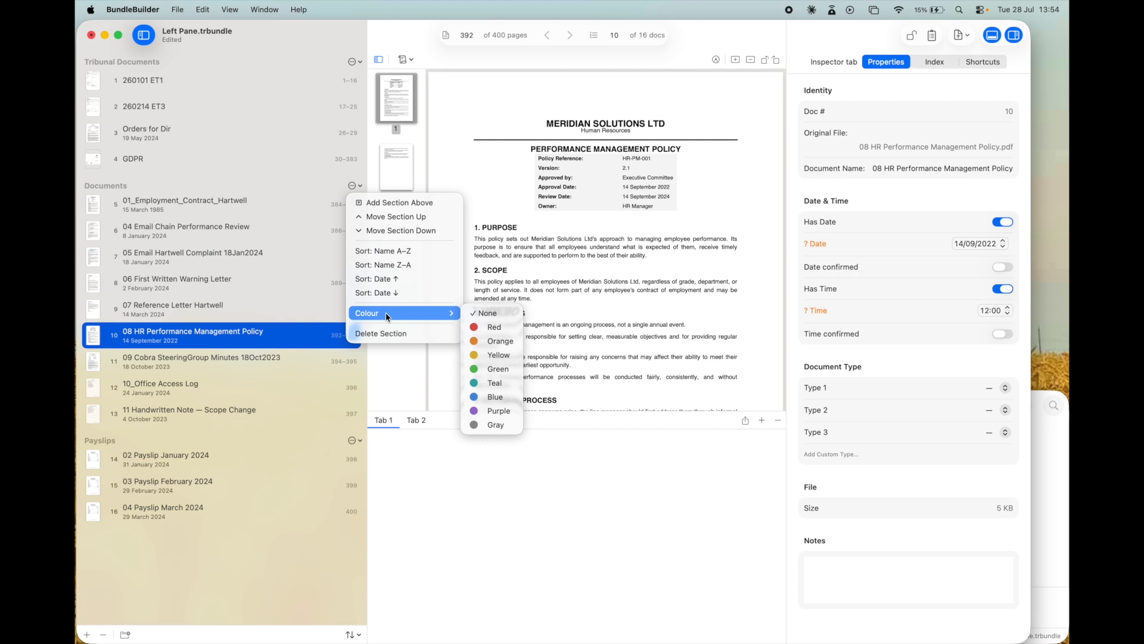
click(498, 332)
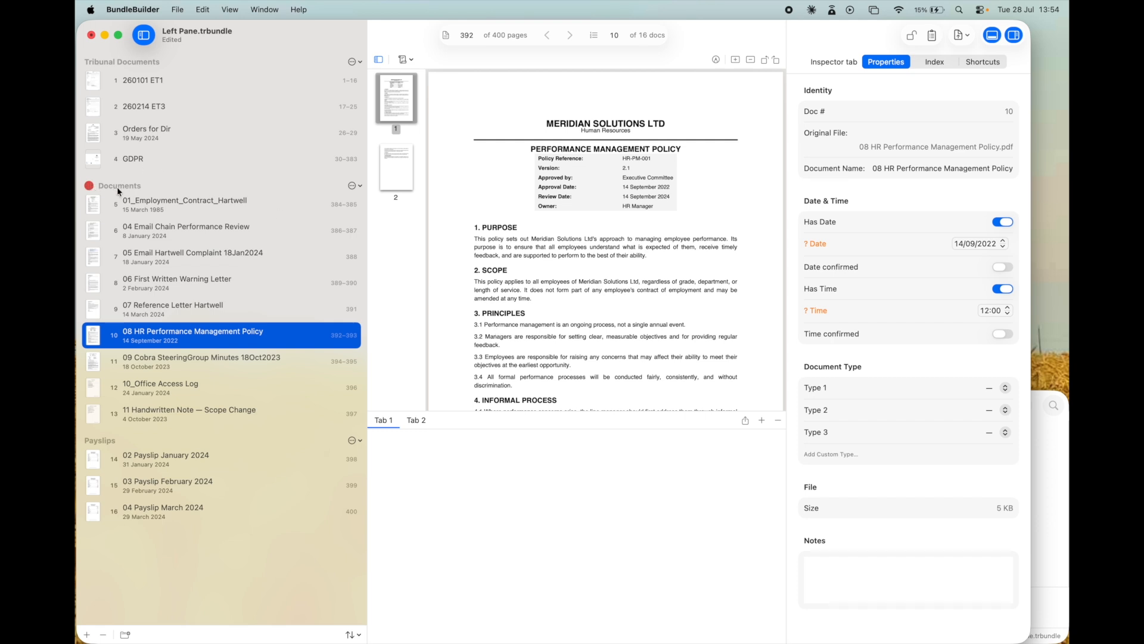
click(353, 185)
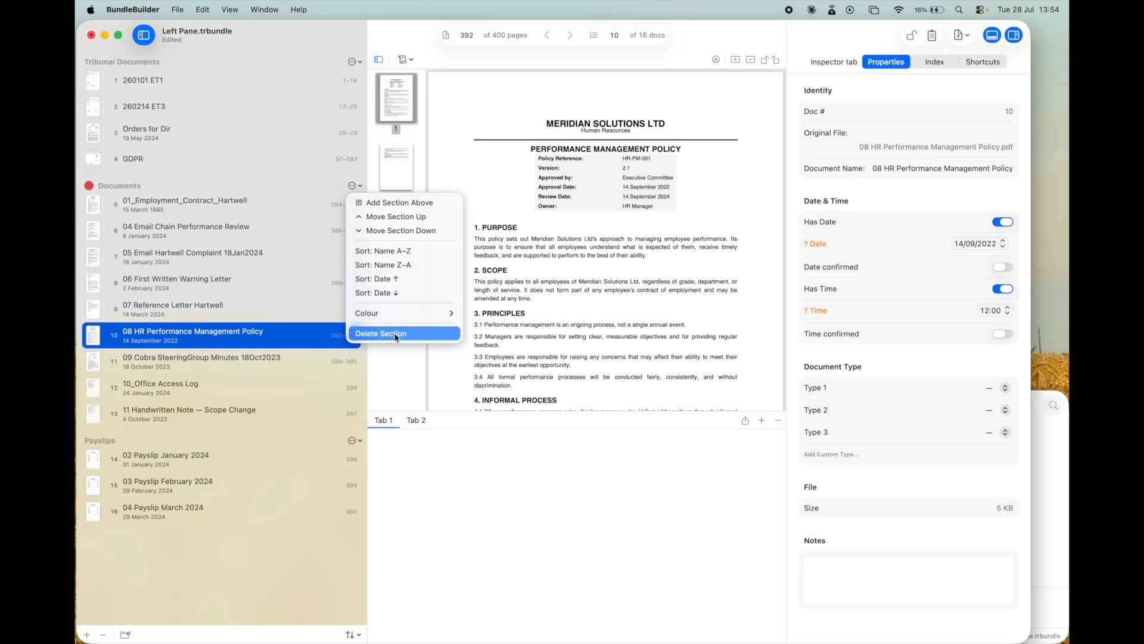
click(266, 178)
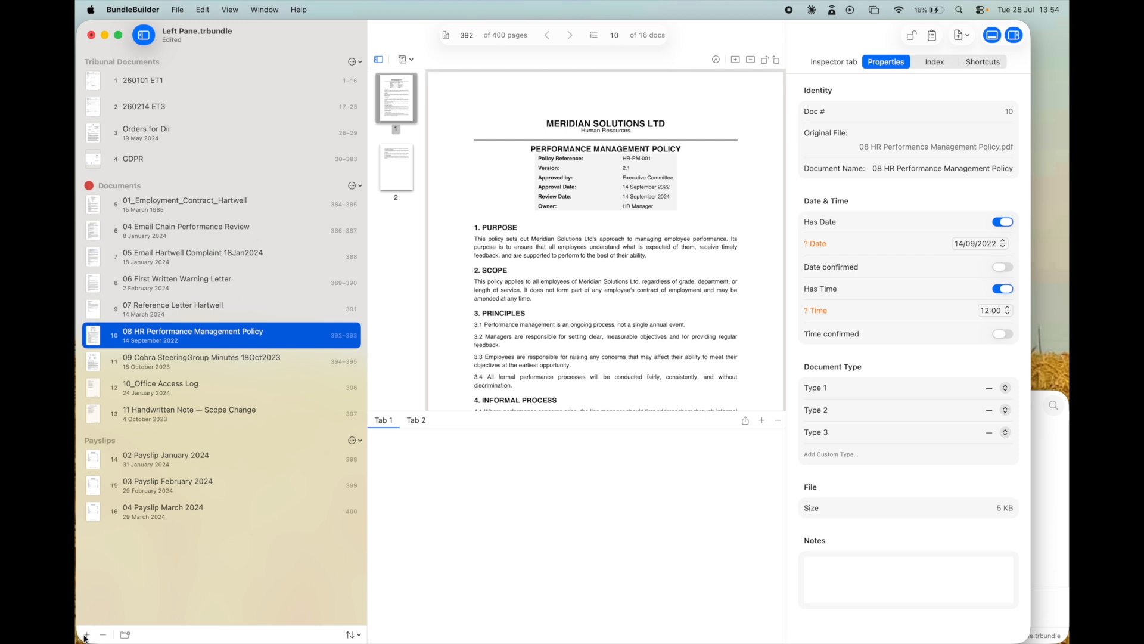
- Display the 10_Office Access Log, hide and restore the document list pane, and try out different widths for it
click(184, 391)
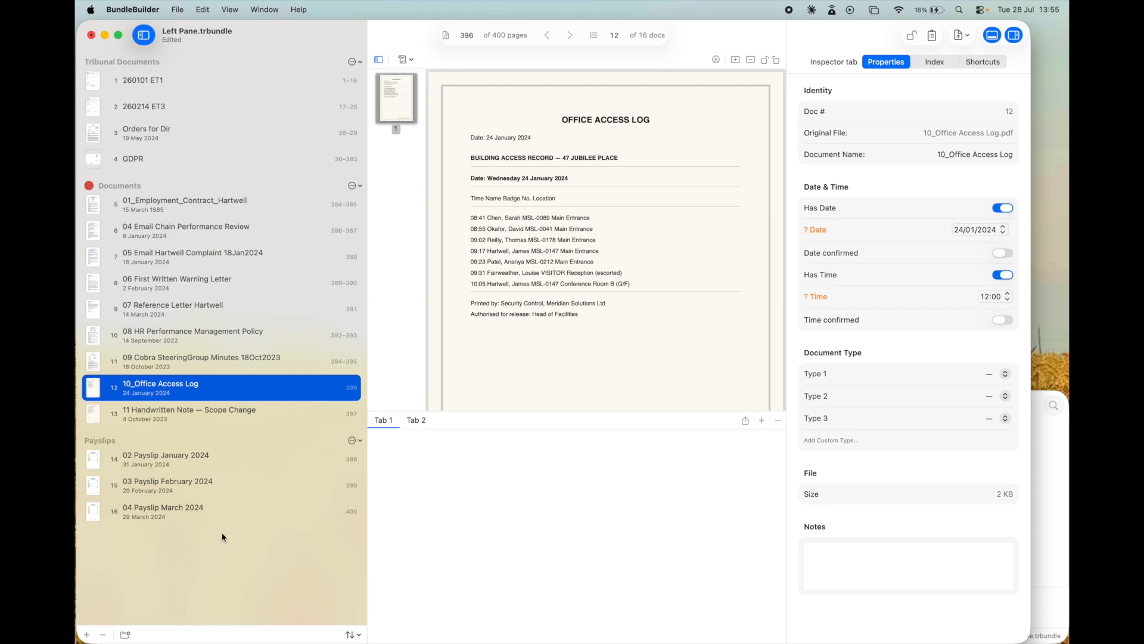
click(144, 36)
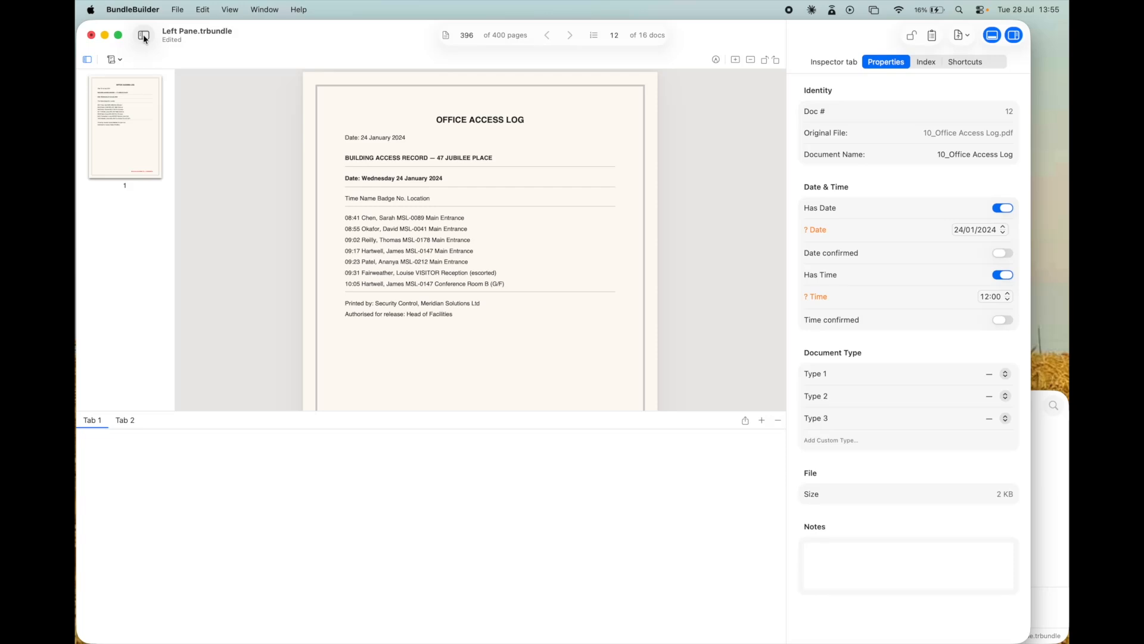
click(143, 36)
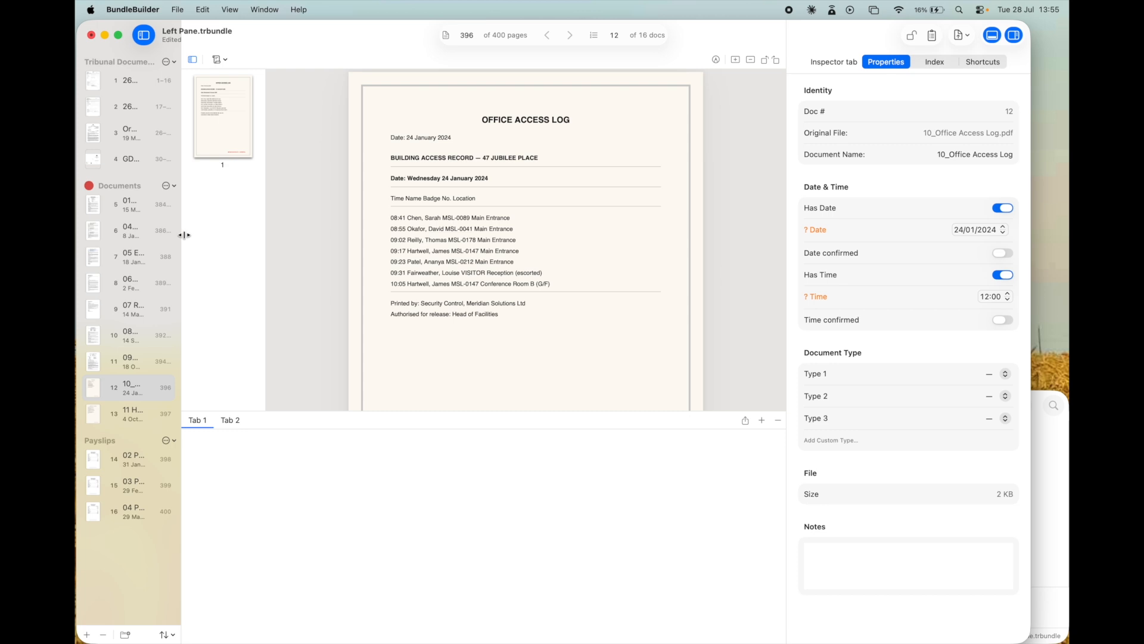
drag(181, 235, 367, 239)
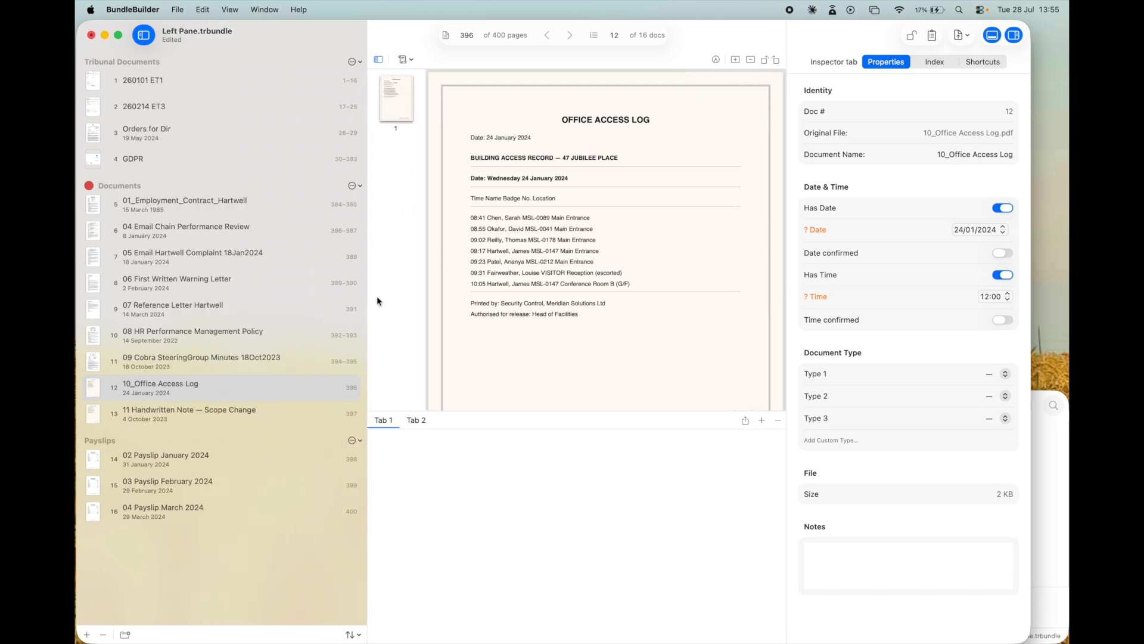
drag(367, 290, 327, 282)
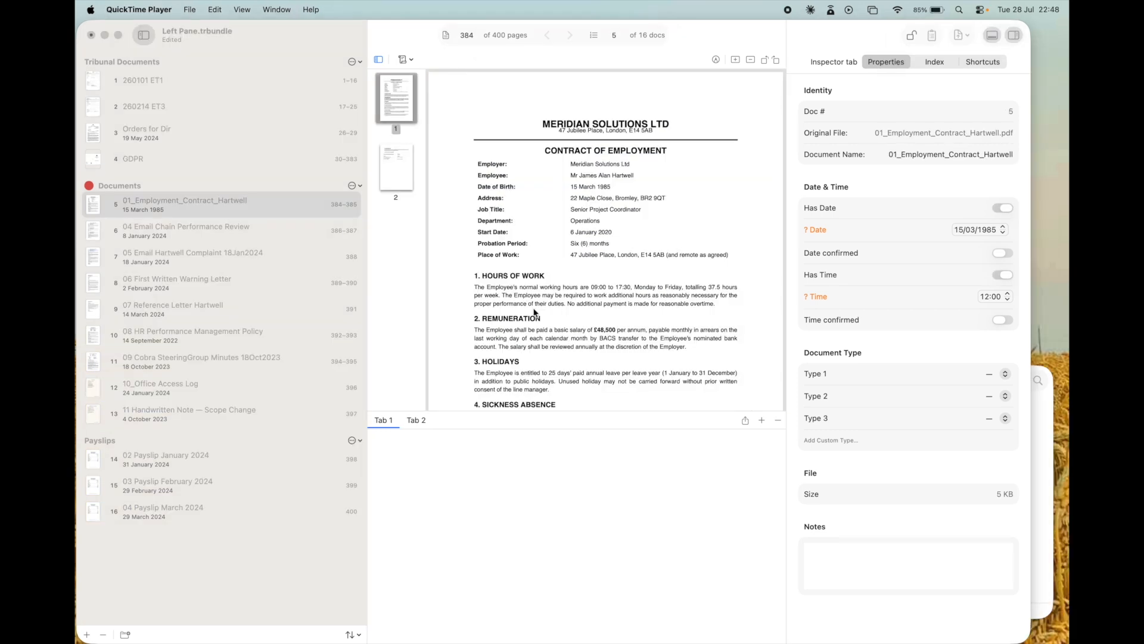
- Check that text in the employment contract's Hours of Work and Remuneration clauses can be selected, leaving nothing selected
click(245, 205)
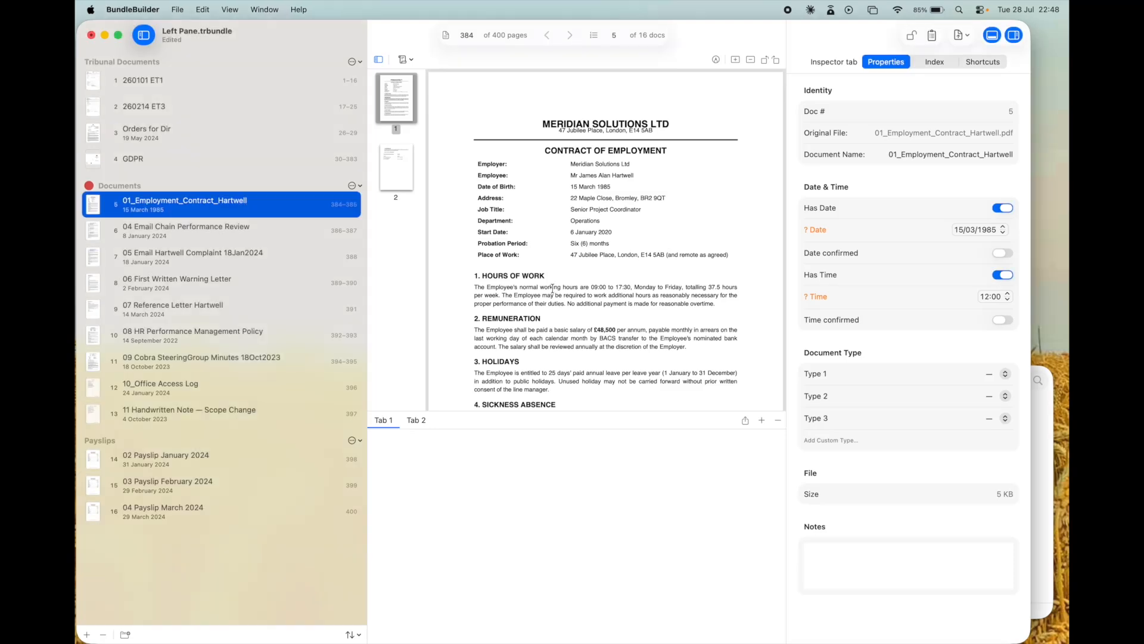
drag(473, 288, 566, 332)
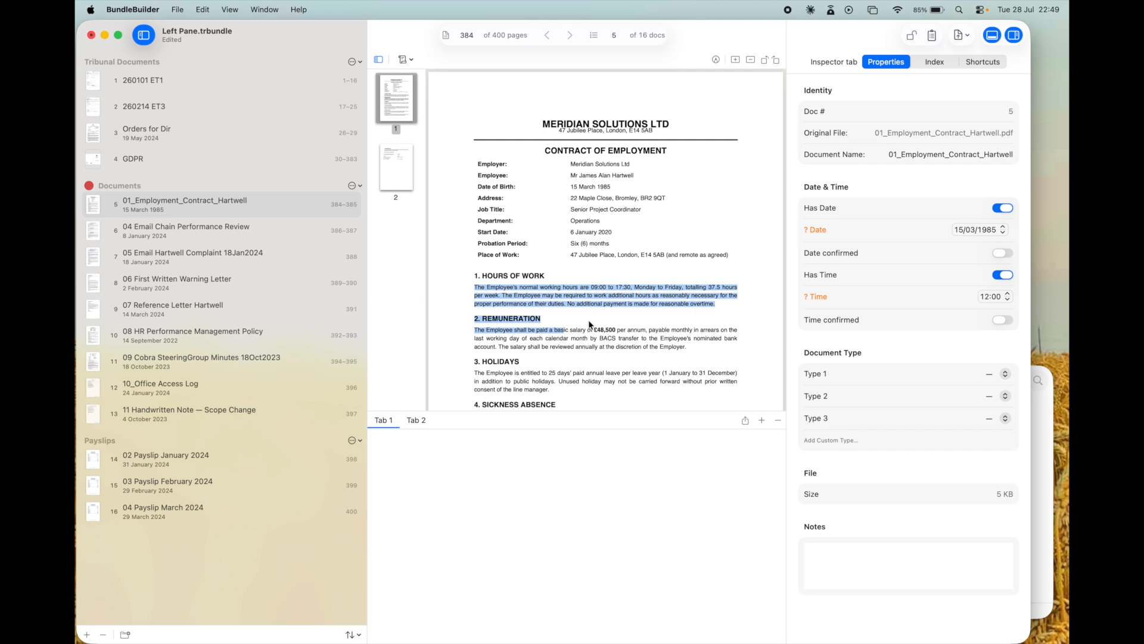
click(589, 319)
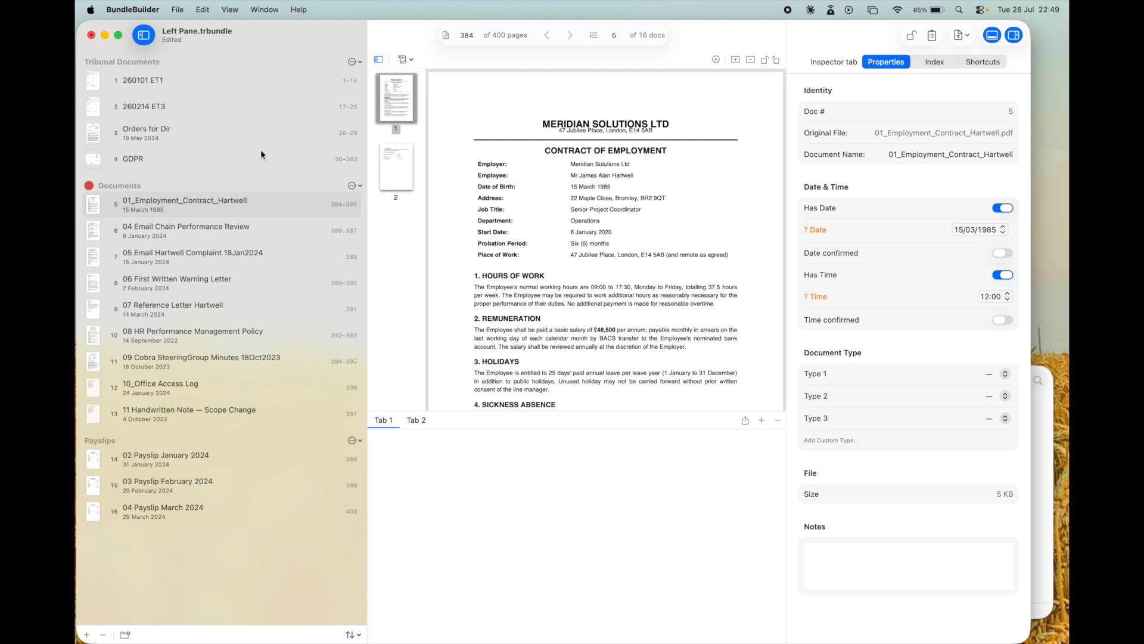
- Search the bundle for "Jubilee", copying the word from the employment contract's Place of Work line
key(super+f)
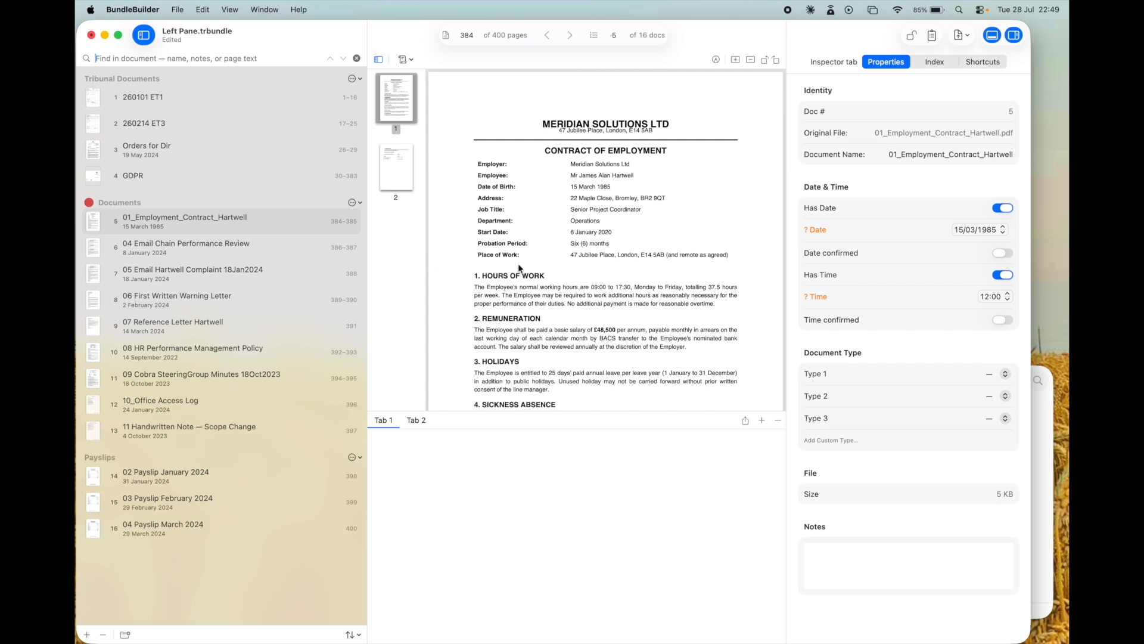
drag(580, 255, 598, 256)
key(super+c)
click(596, 313)
click(137, 58)
key(super+v)
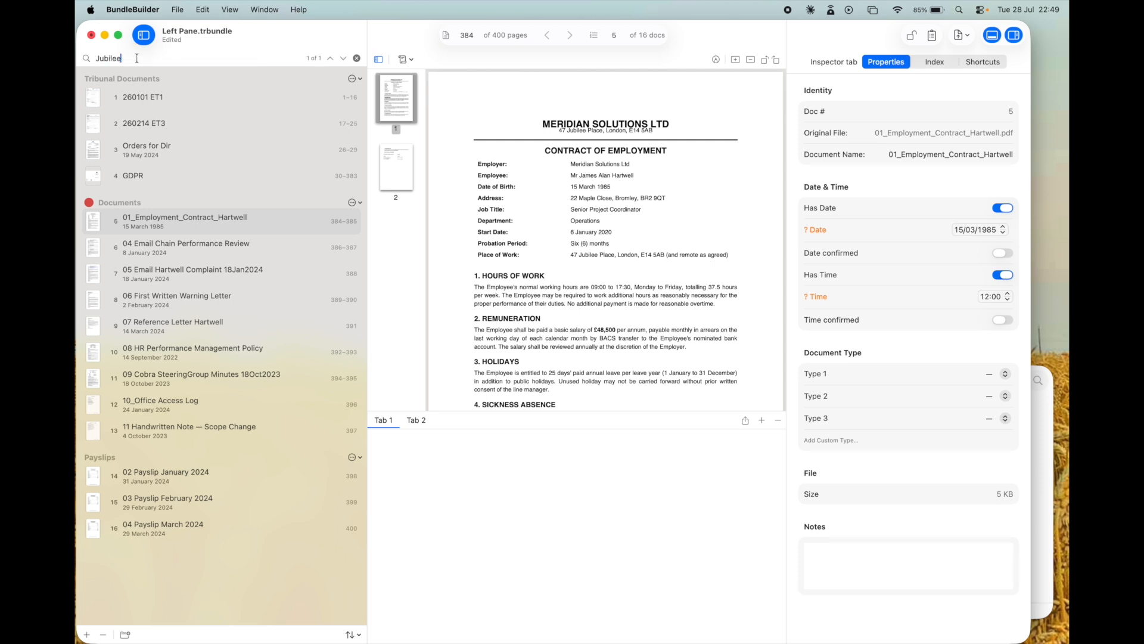
- Step forward through the "Jubilee" matches as far as the one in the 07 Reference Letter
key(Return)
click(343, 59)
click(343, 59)
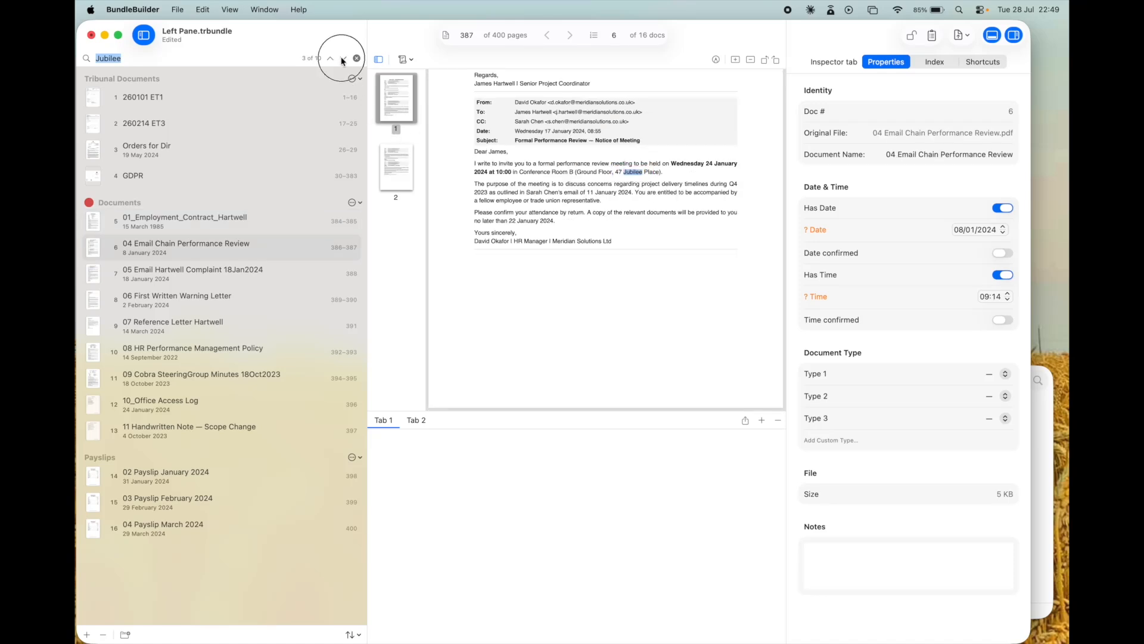
click(343, 59)
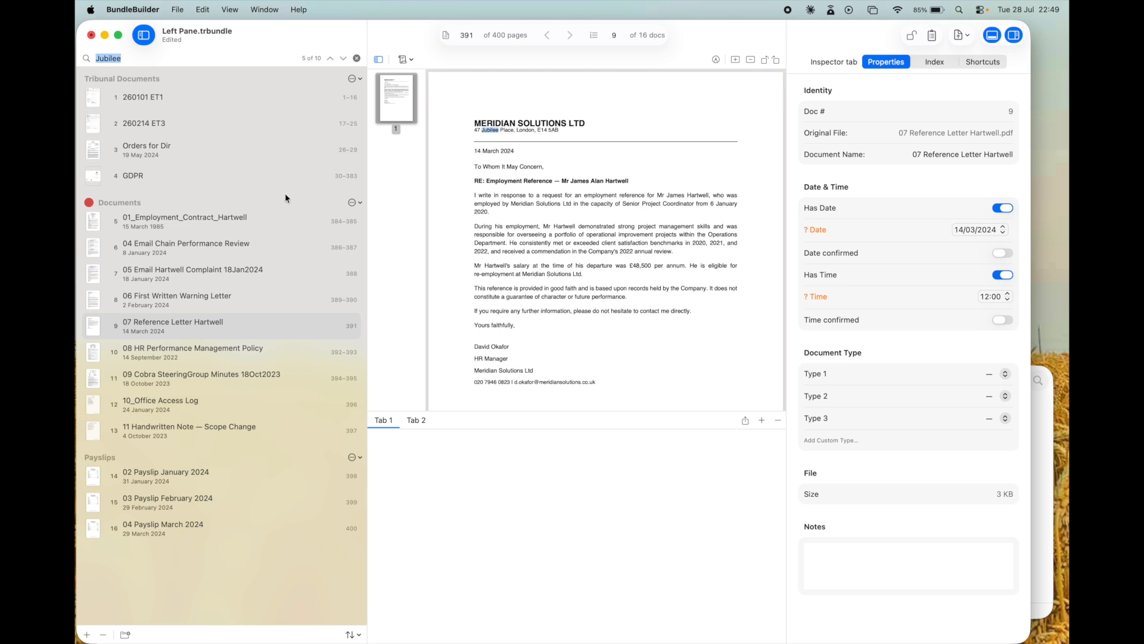
- Check text selection across the body paragraphs of the 07 Reference Letter, leaving nothing selected
drag(507, 227, 597, 307)
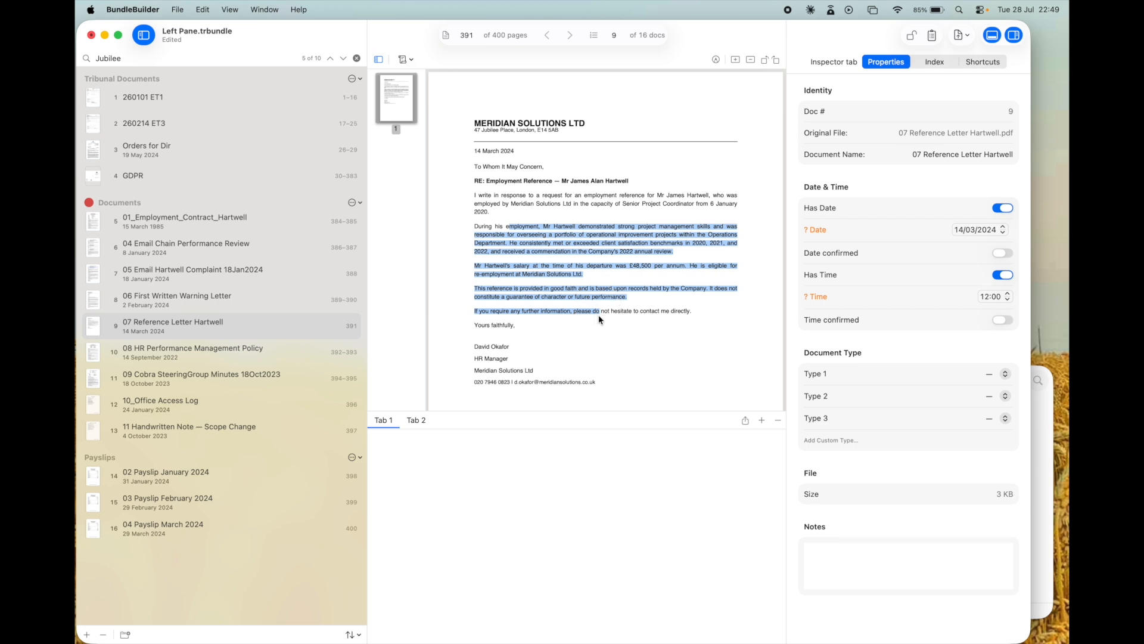
click(599, 315)
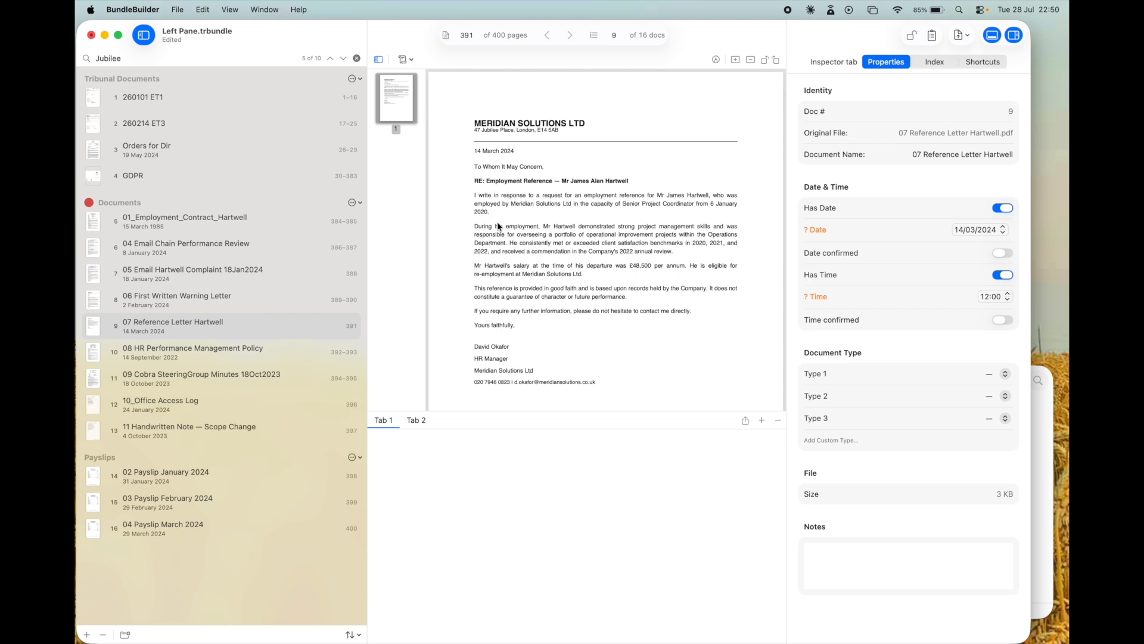
drag(499, 226, 559, 312)
click(550, 260)
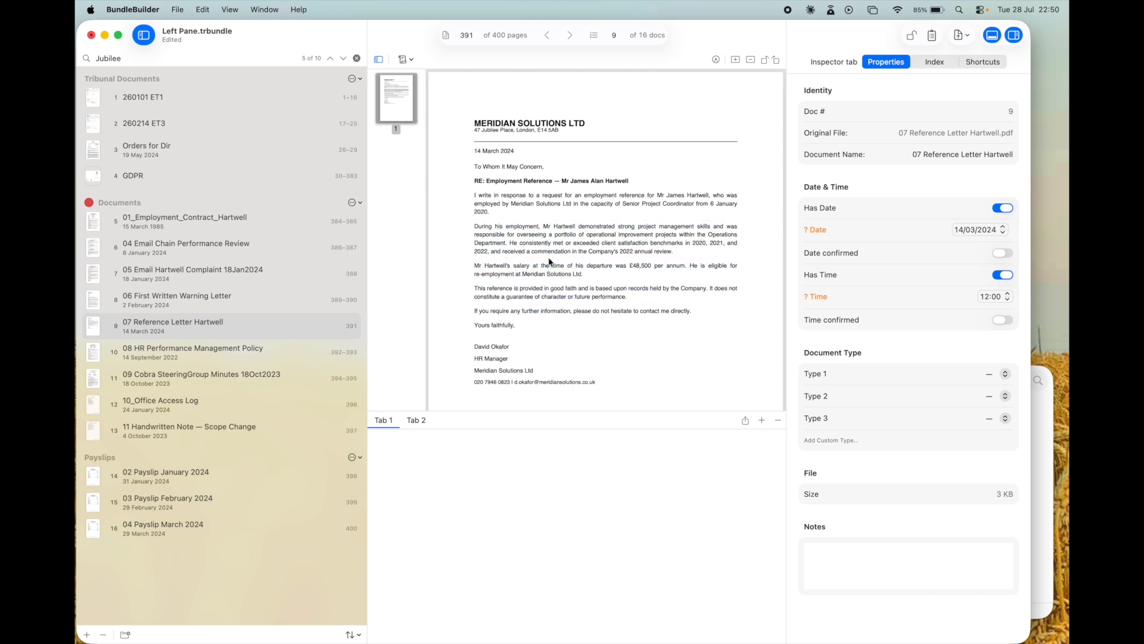
- Bookmark the 07 Reference Letter and the 10_Office Access Log, and switch between the two bookmarked documents
right_click(247, 329)
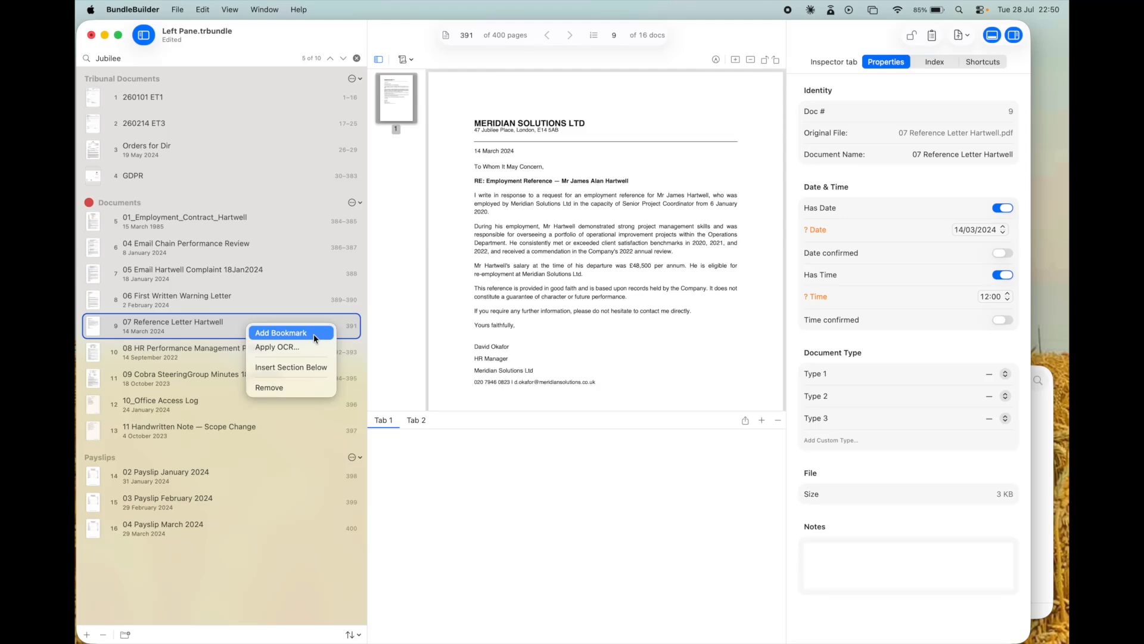
click(315, 337)
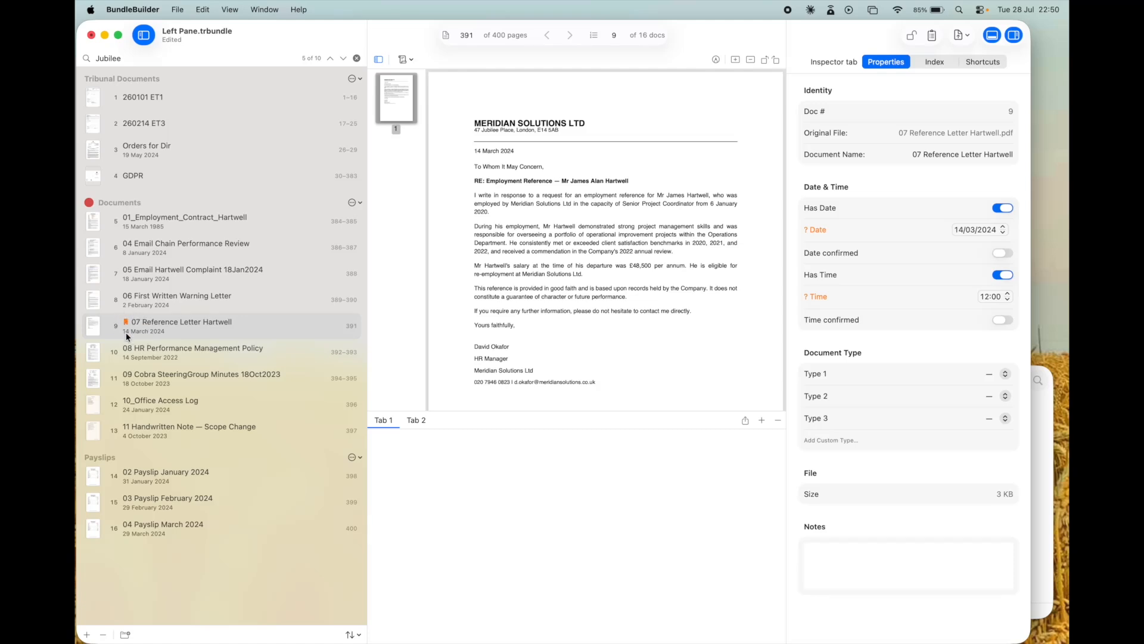
click(167, 406)
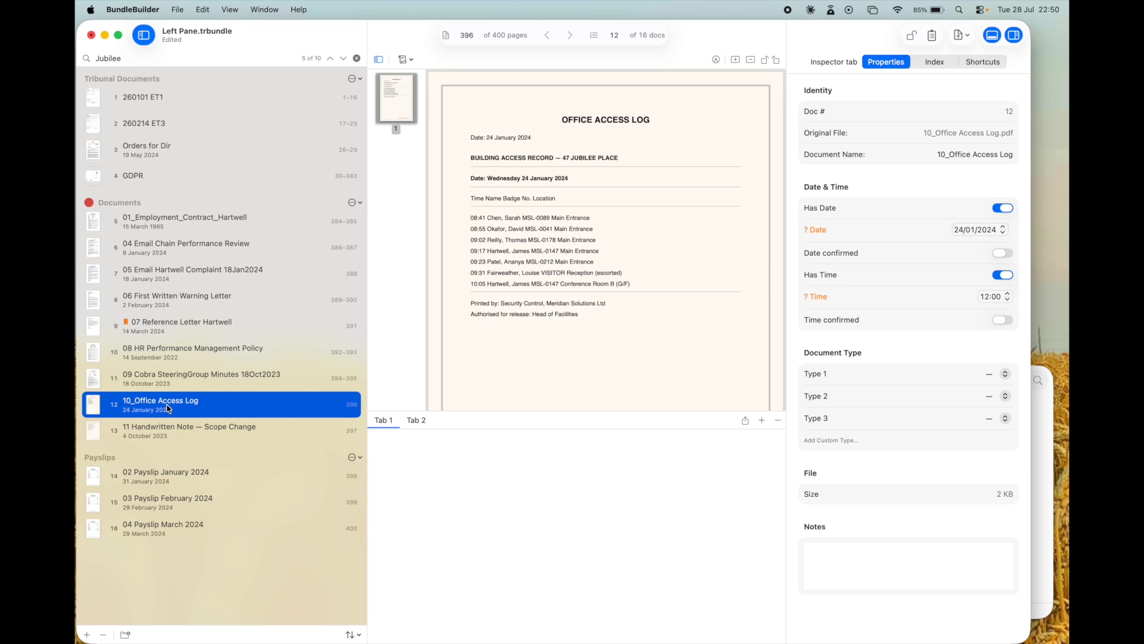
right_click(169, 409)
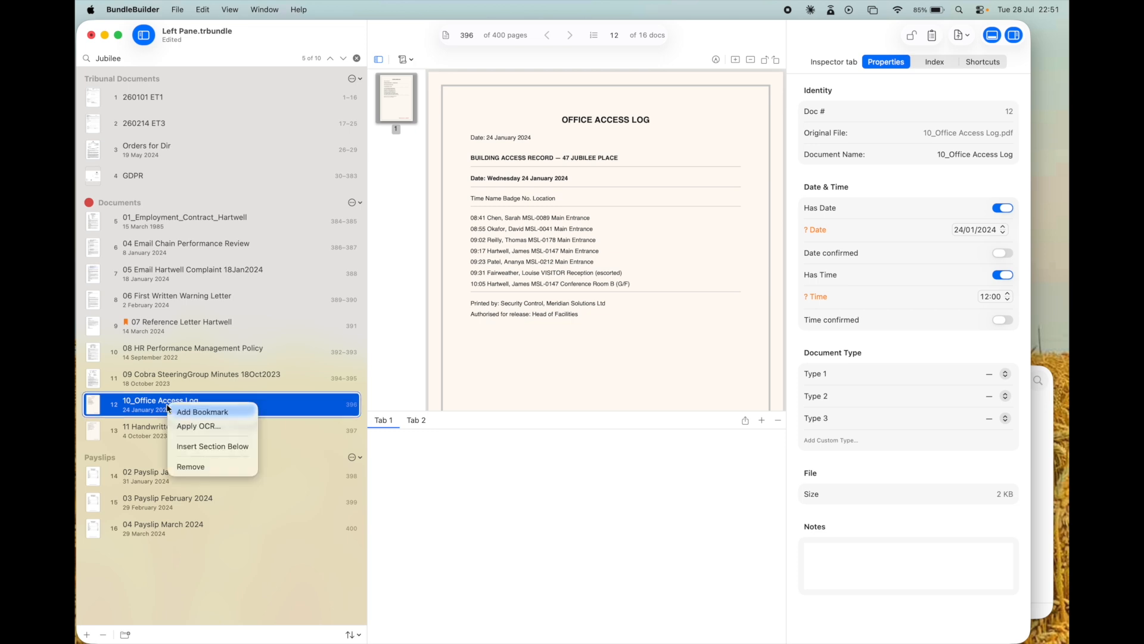
click(198, 416)
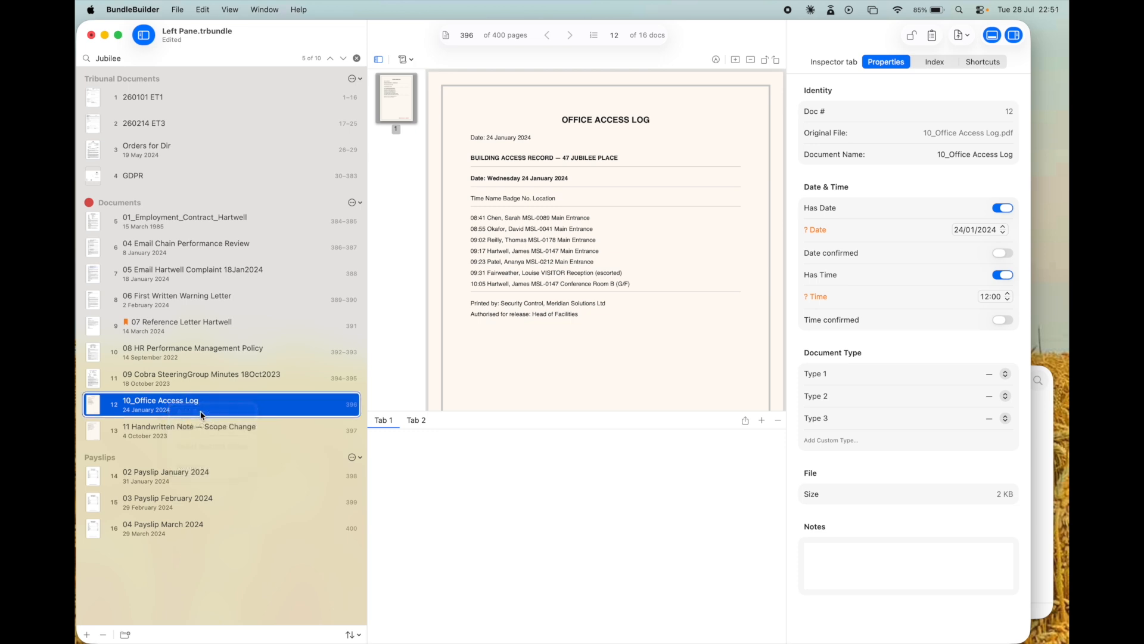
click(134, 328)
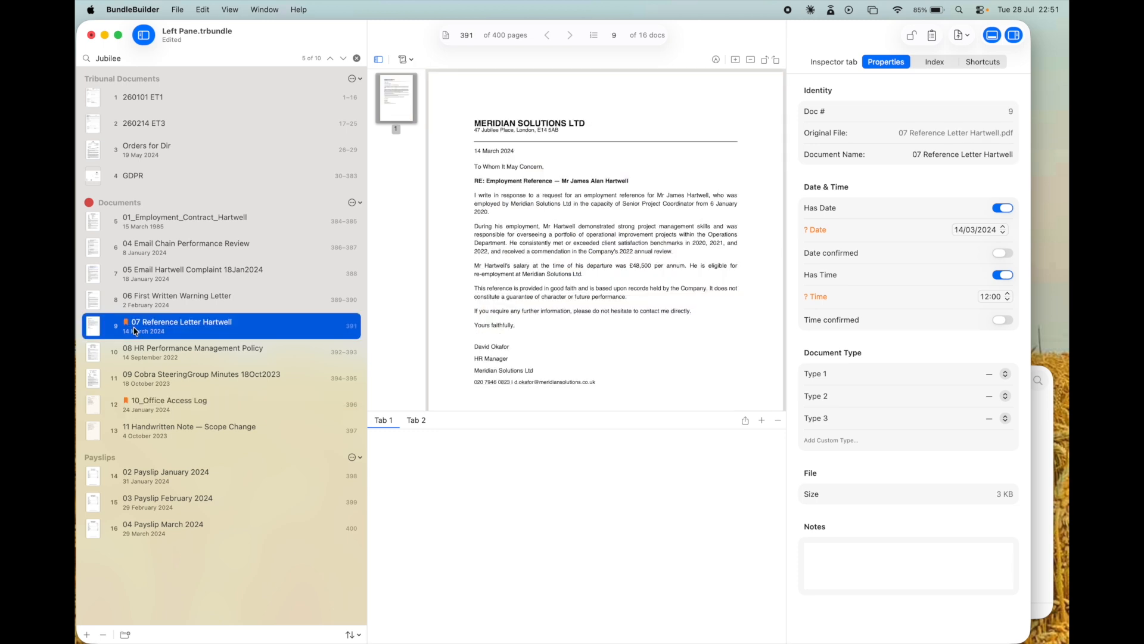
click(154, 408)
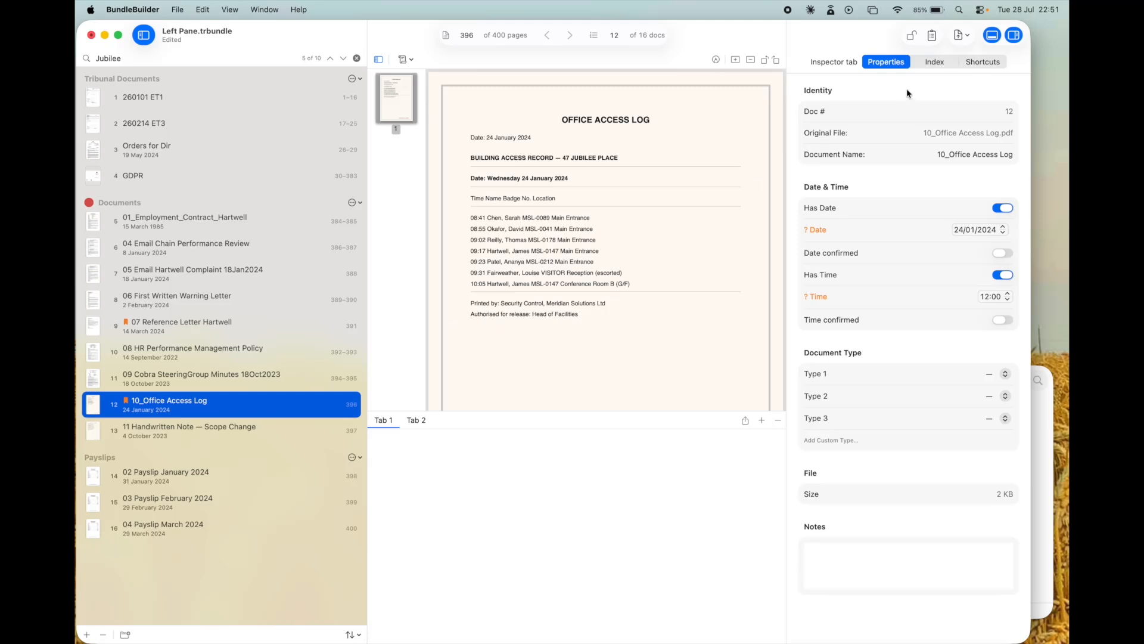
- Look over the inspector's Index and Shortcuts views and return to the properties of the 10_Office Access Log
click(931, 62)
click(973, 60)
click(885, 63)
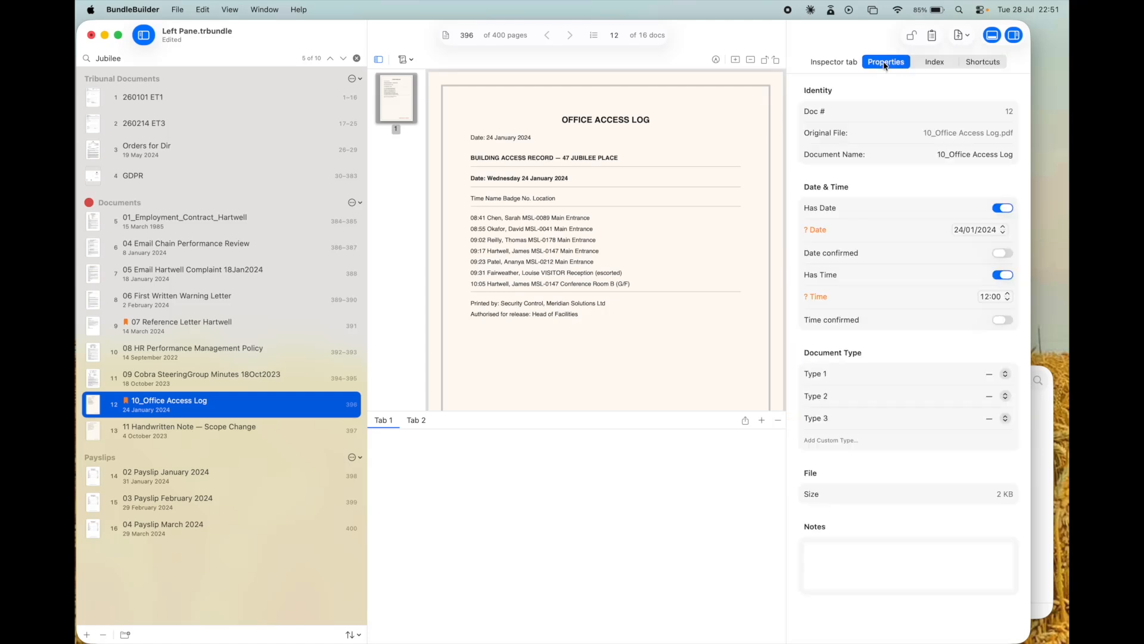